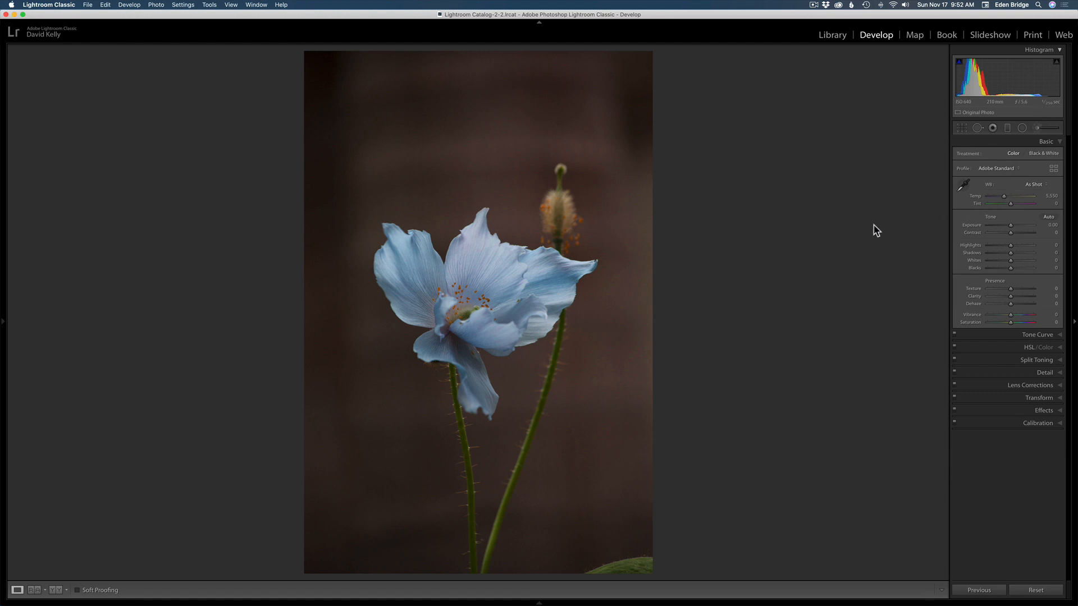
# Start cropping the flower photo with the aspect ratio set to 4 x 5 / 8 x 10
pyautogui.click(962, 128)
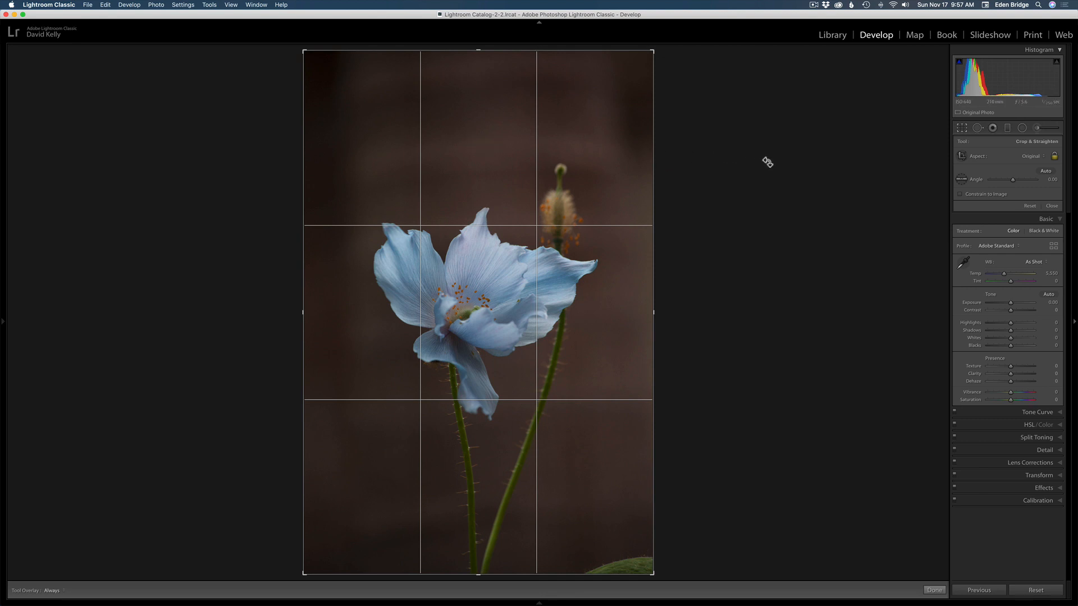
pyautogui.click(1055, 157)
pyautogui.click(1039, 157)
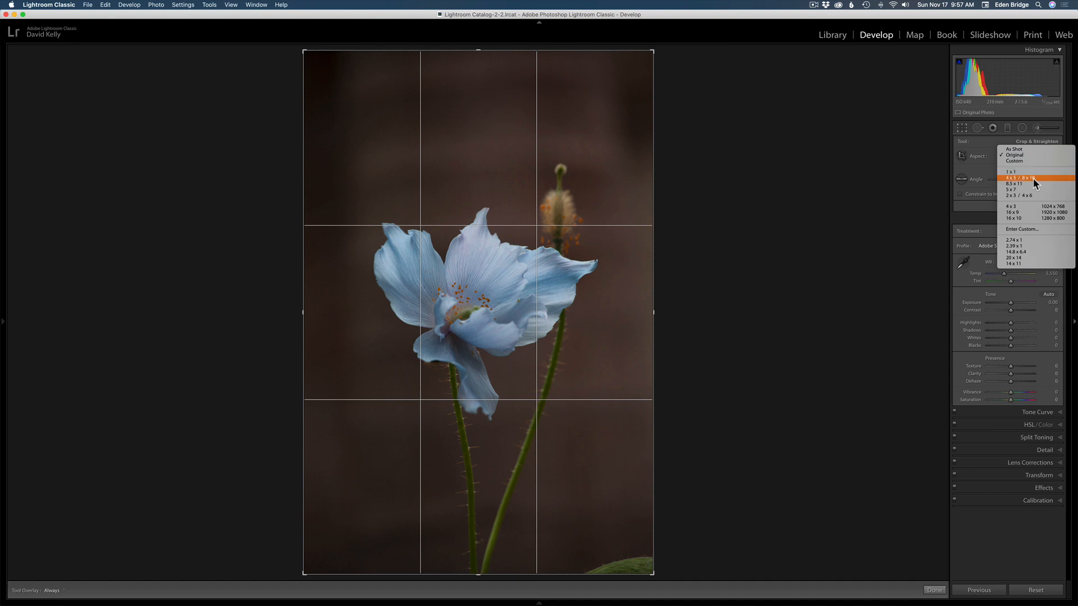
pyautogui.click(1033, 178)
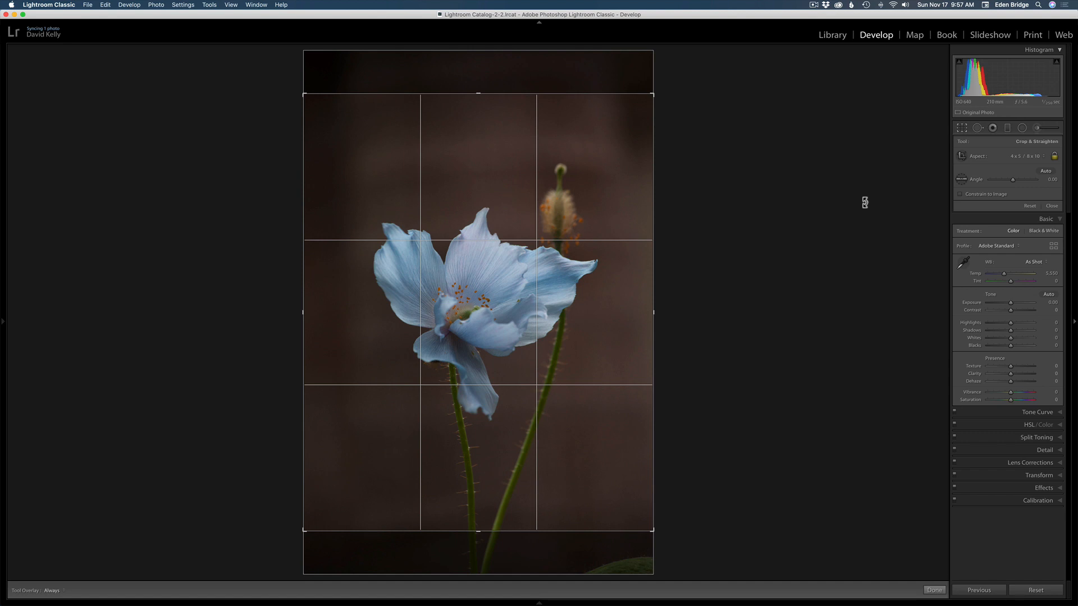
# Straighten the crop to an angle of -1.24, shift the flower slightly higher in the frame and apply the crop
pyautogui.press('l')
pyautogui.press('l')
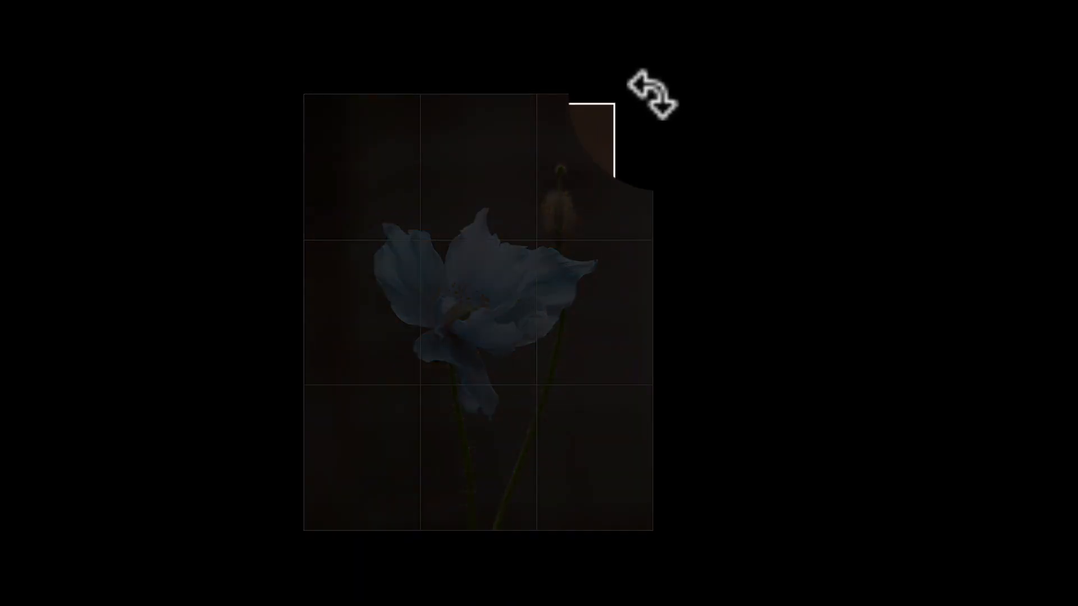
pyautogui.moveTo(653, 95); pyautogui.dragTo(666, 70)
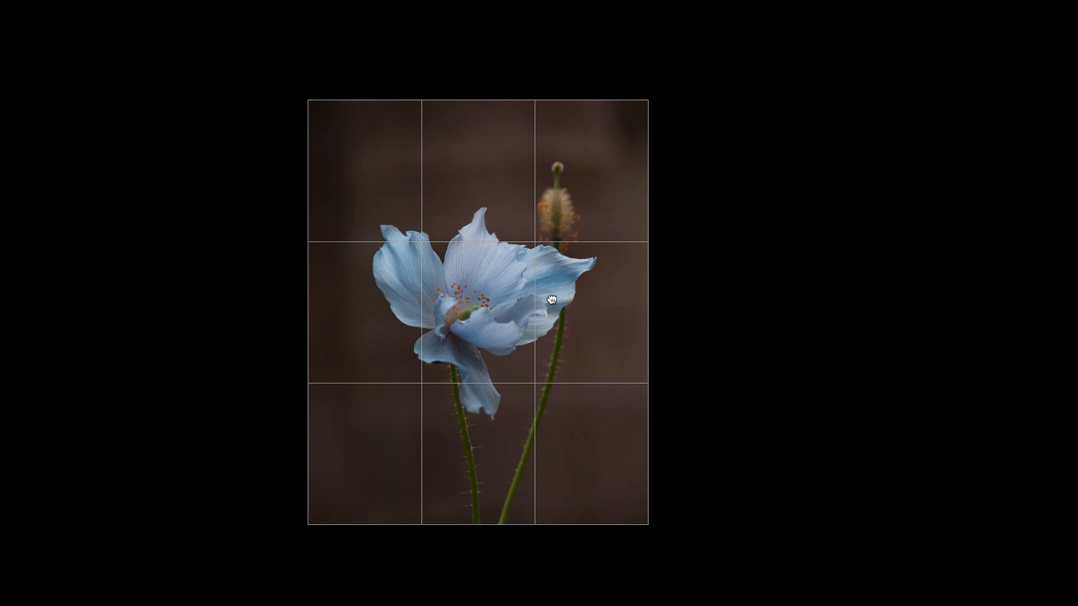
pyautogui.moveTo(552, 303); pyautogui.dragTo(557, 285)
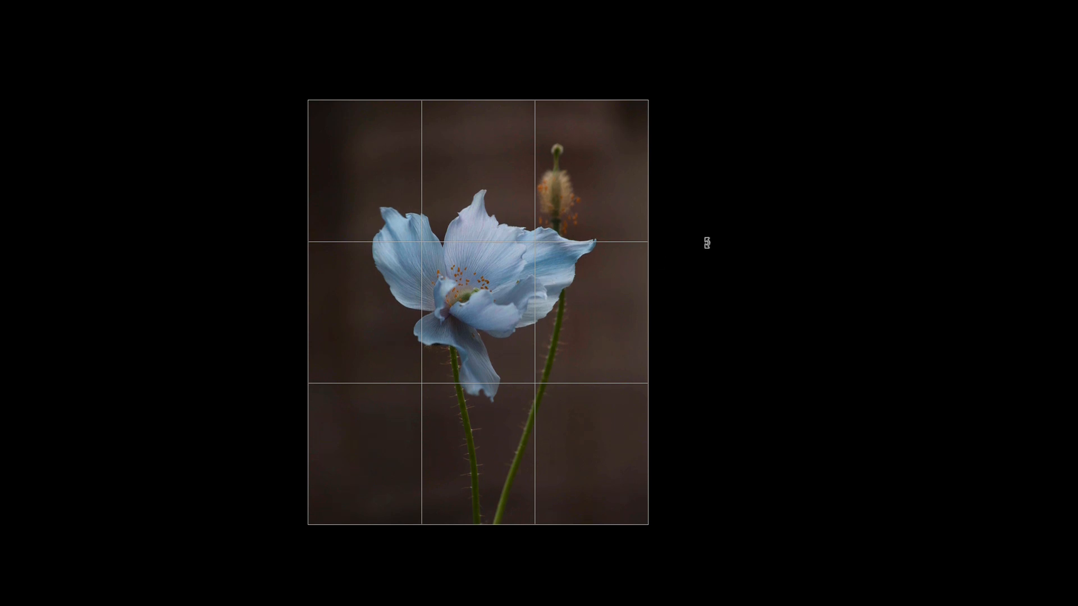
pyautogui.press('l')
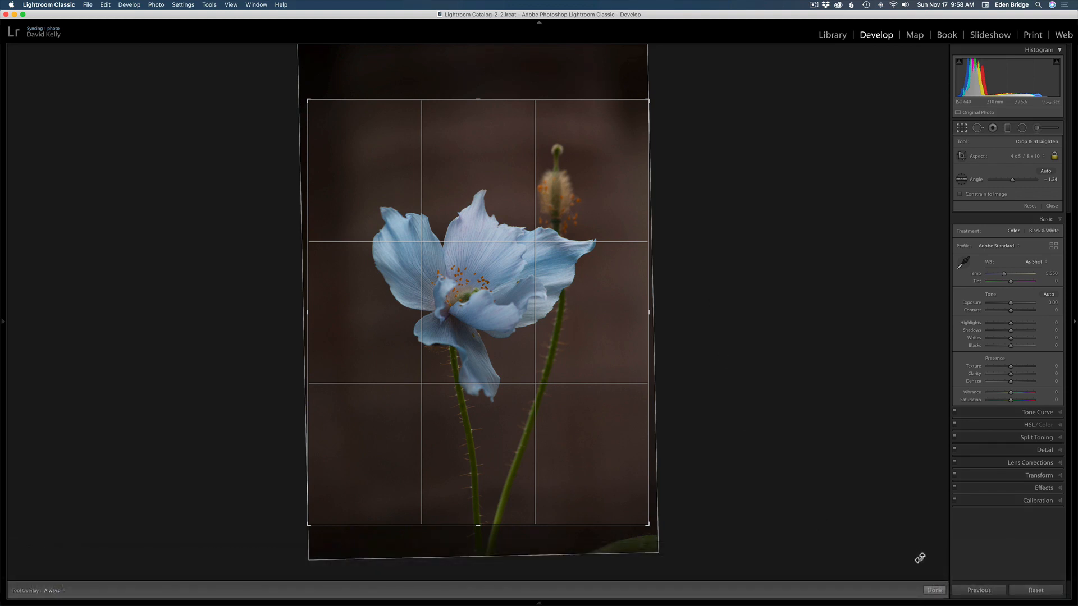
pyautogui.click(934, 590)
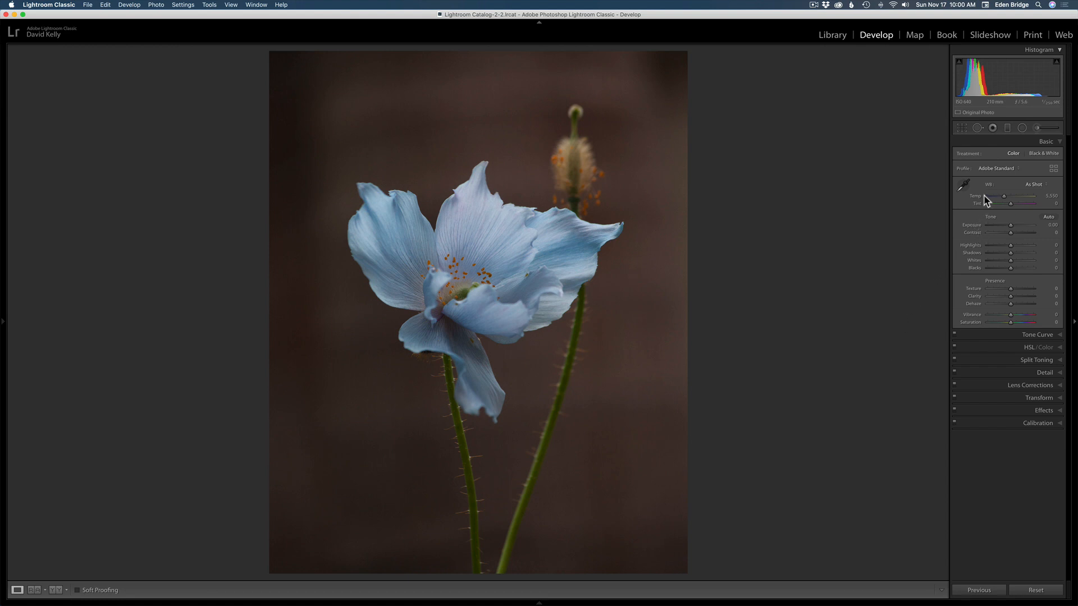
# Apply the Adobe Vivid profile to the photo from the Profile Browser
pyautogui.click(1054, 169)
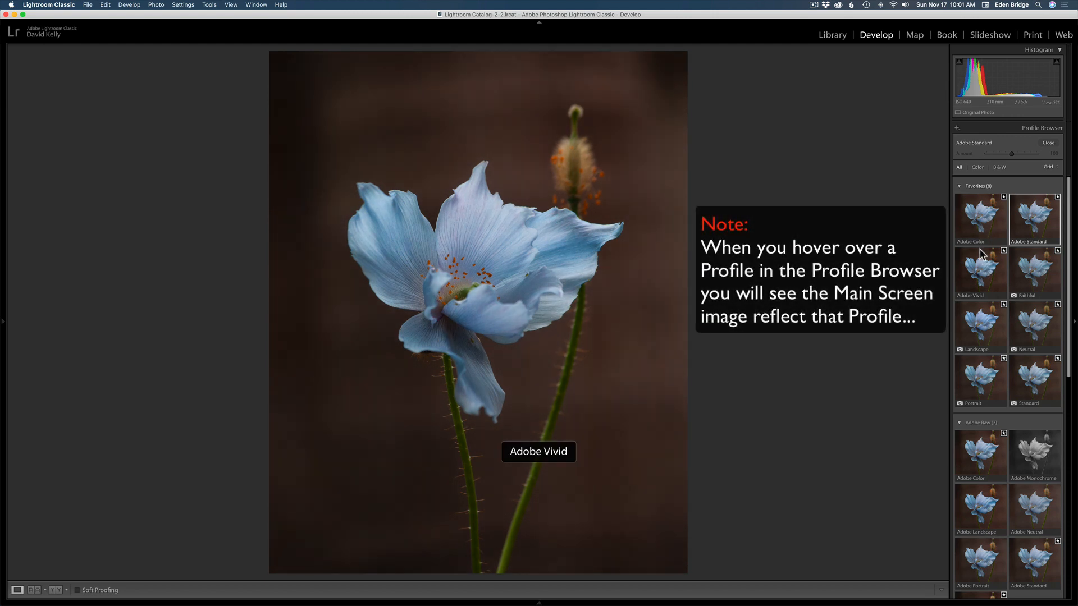
pyautogui.click(980, 274)
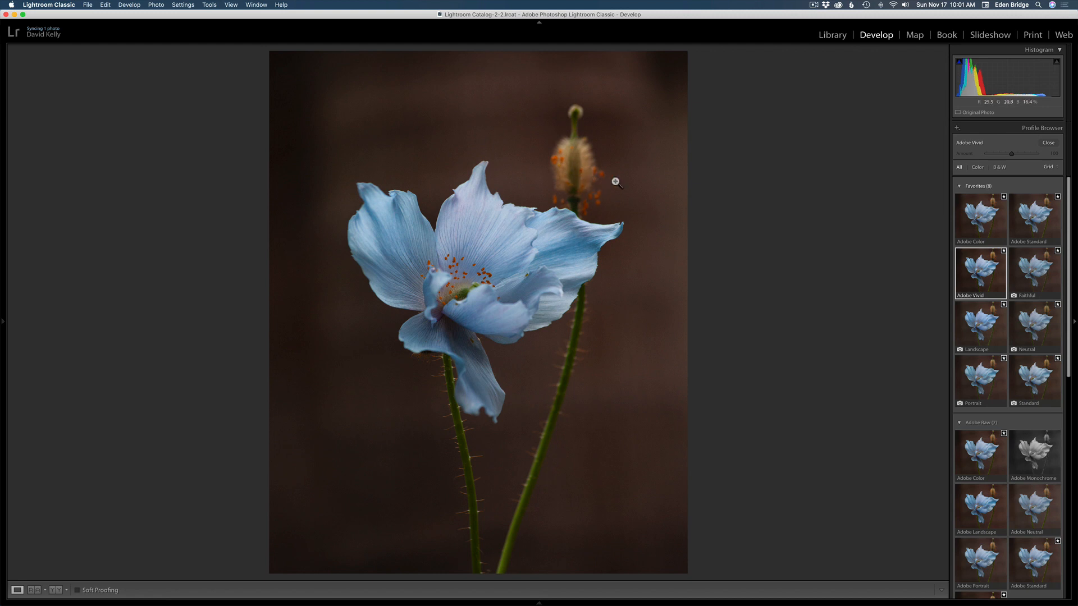
pyautogui.click(1048, 144)
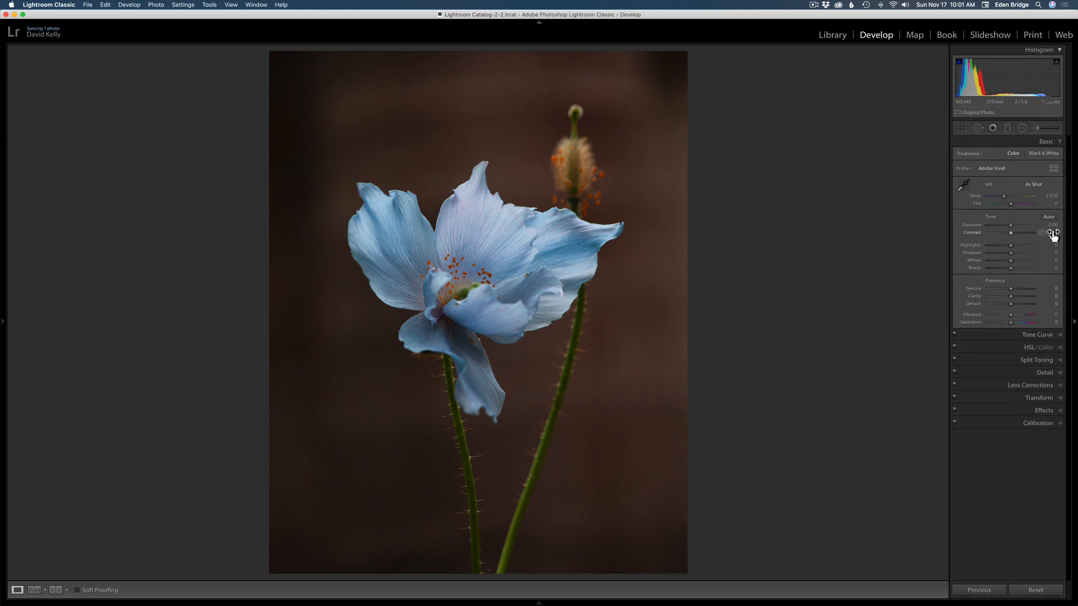
# Enable Remove Chromatic Aberration and Profile Corrections in the photo's lens corrections
pyautogui.click(1048, 374)
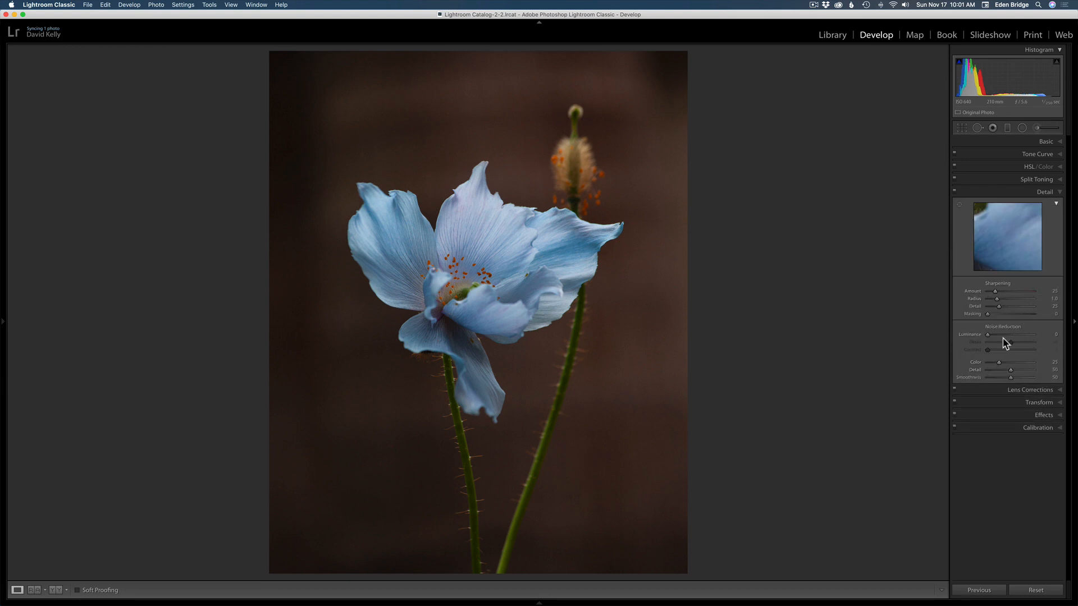
pyautogui.click(1032, 391)
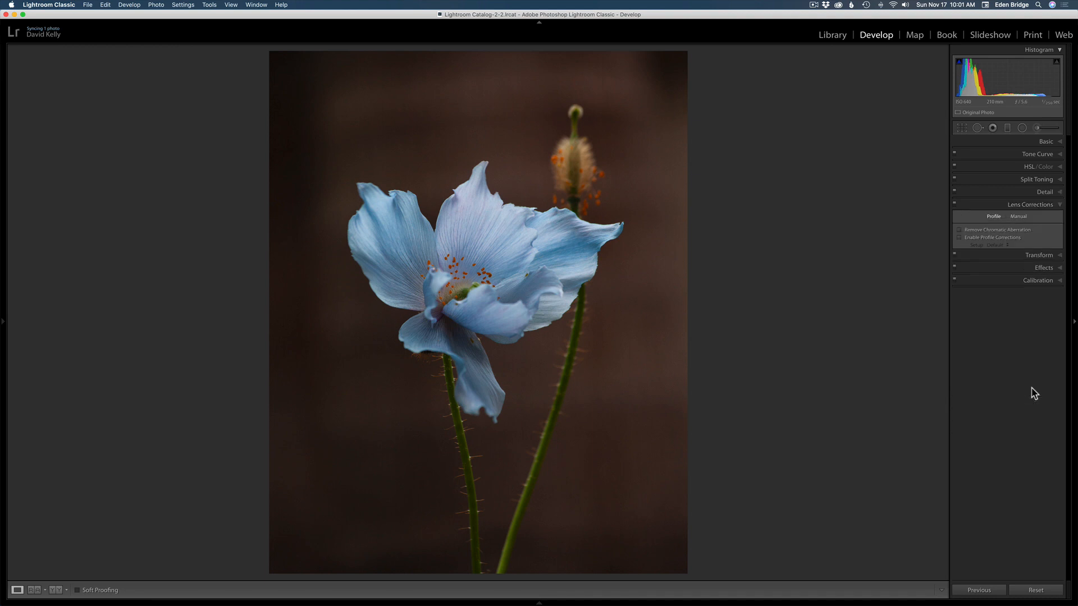
pyautogui.click(960, 231)
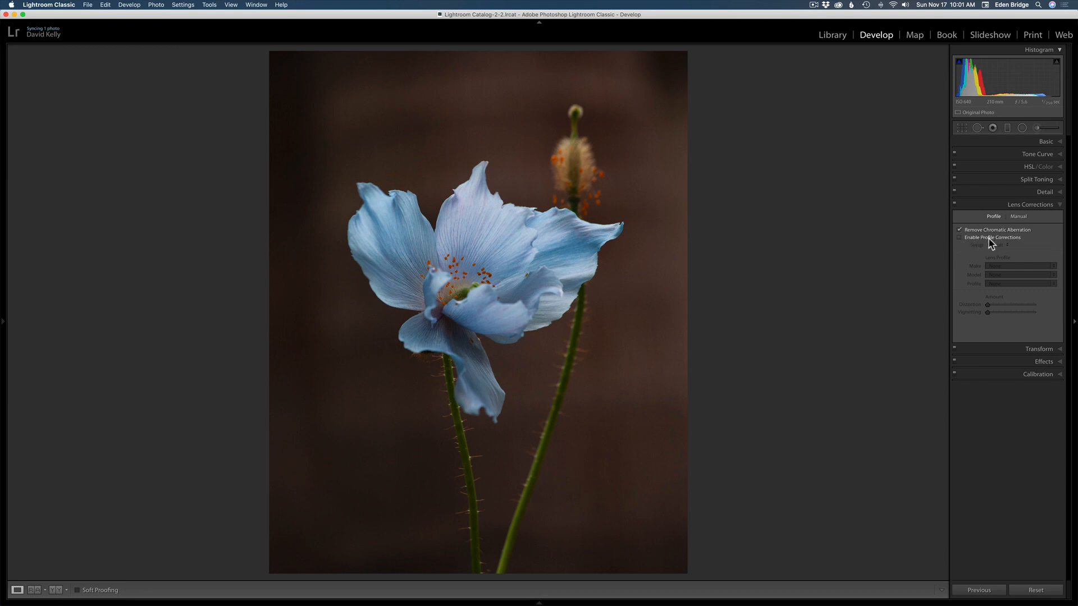
pyautogui.click(959, 239)
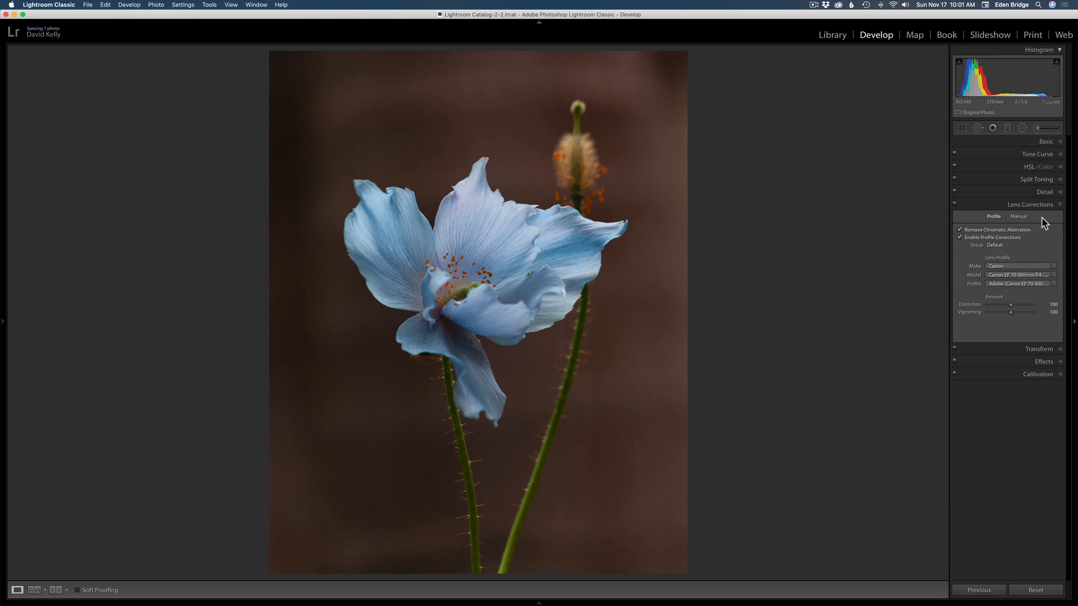
# Adjust the white balance to a temperature of 5,599 and a tint of +1
pyautogui.click(1046, 143)
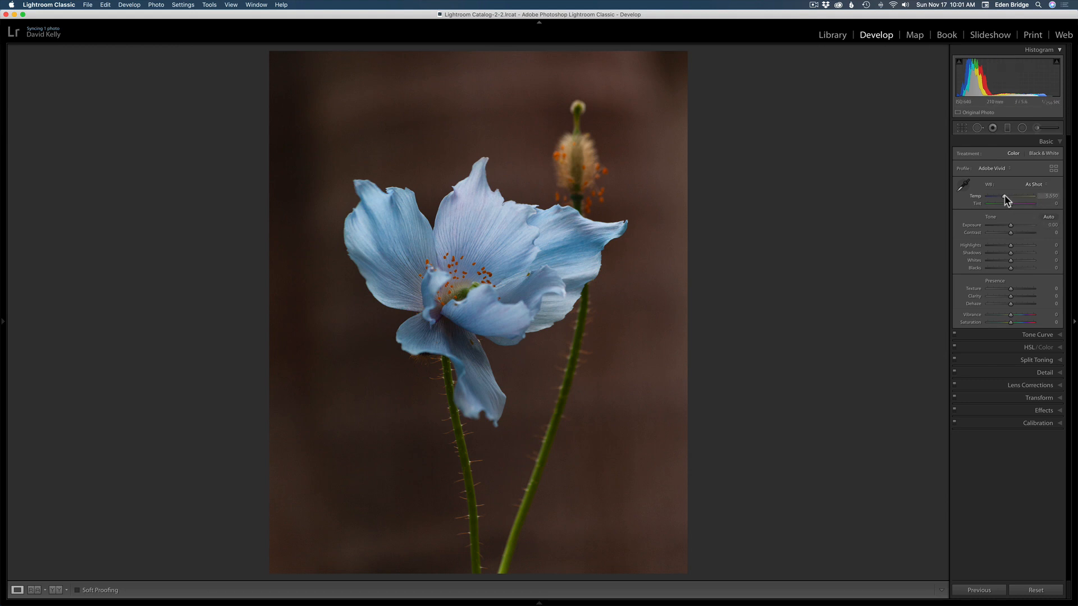
pyautogui.moveTo(1007, 197); pyautogui.dragTo(1004, 194)
pyautogui.moveTo(1004, 194); pyautogui.dragTo(1004, 194)
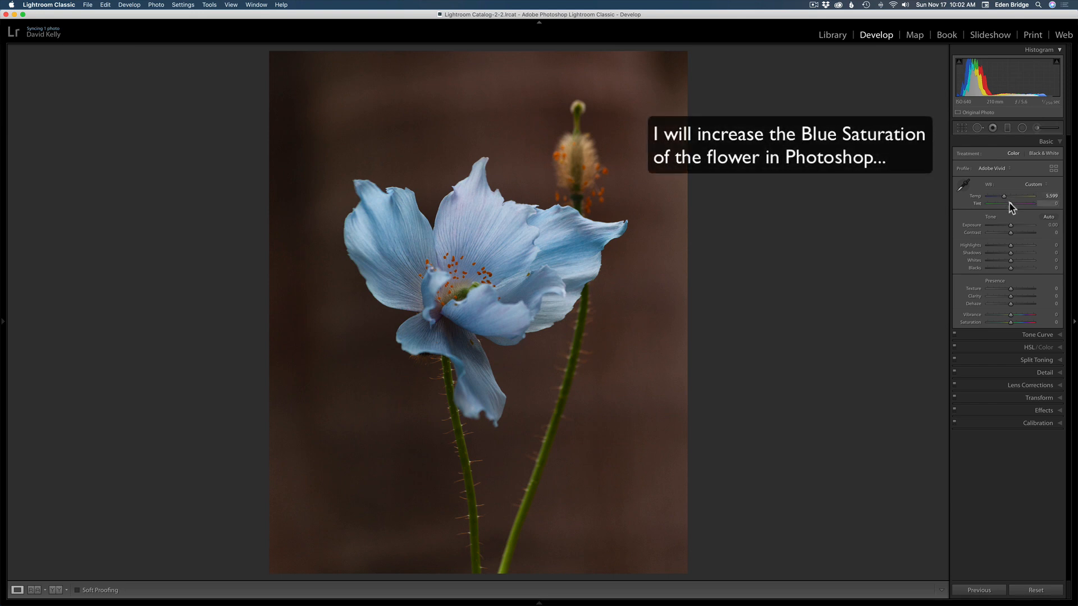
pyautogui.moveTo(1009, 203); pyautogui.dragTo(1010, 208)
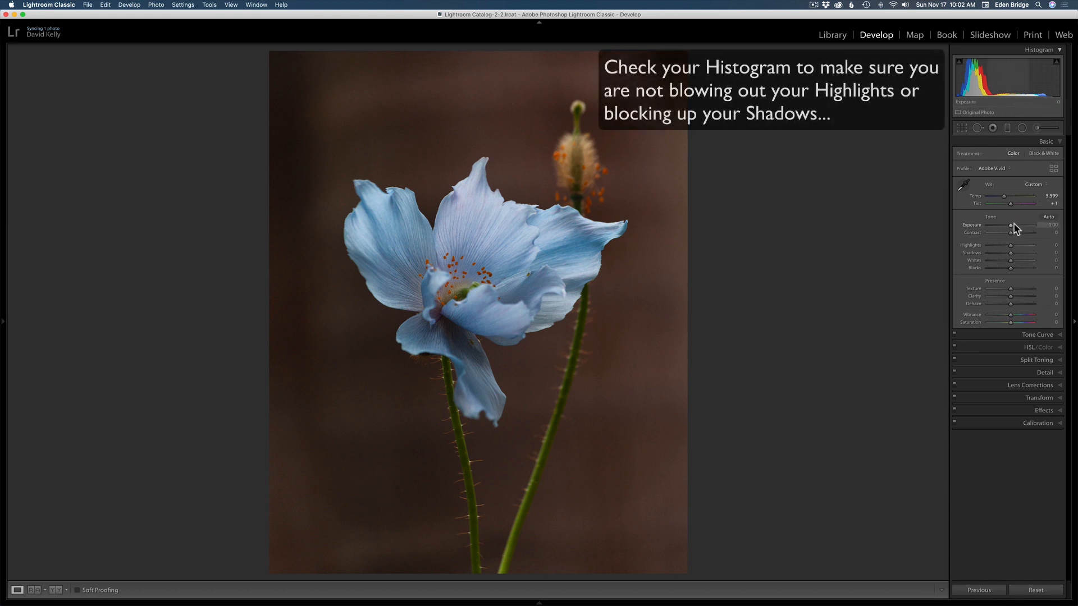
# Auto-set the white and black points and refine the tones to Whites +37, Blacks -45 and Shadows +11
pyautogui.press('shift')
pyautogui.keyDown('shift'); pyautogui.doubleClick(977, 260); pyautogui.keyUp('shift')
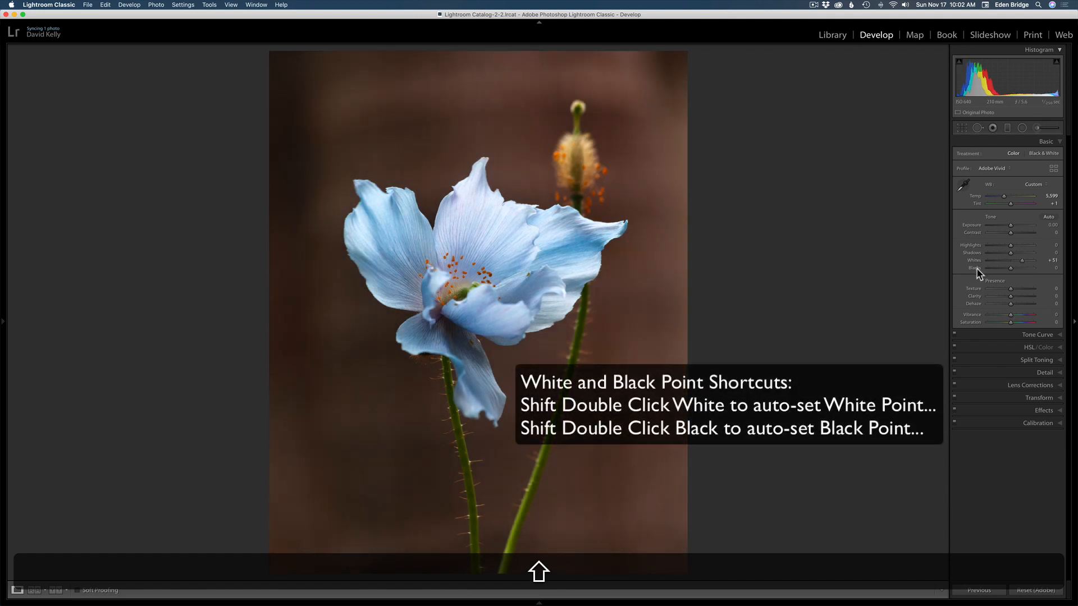
pyautogui.keyDown('shift'); pyautogui.doubleClick(976, 268); pyautogui.keyUp('shift')
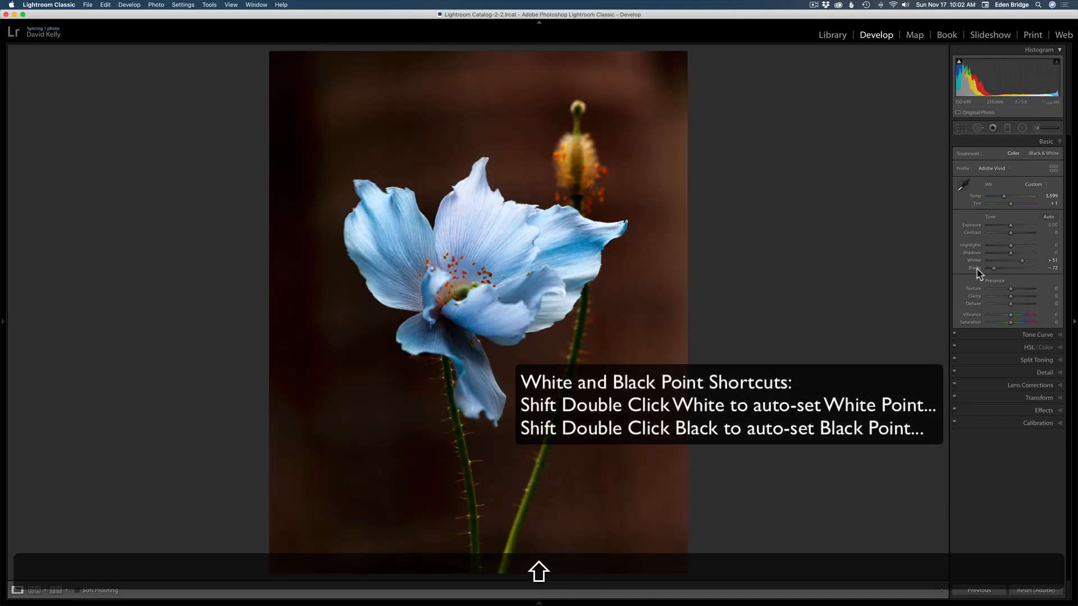
pyautogui.keyDown('shift'); pyautogui.doubleClick(1023, 261); pyautogui.keyUp('shift')
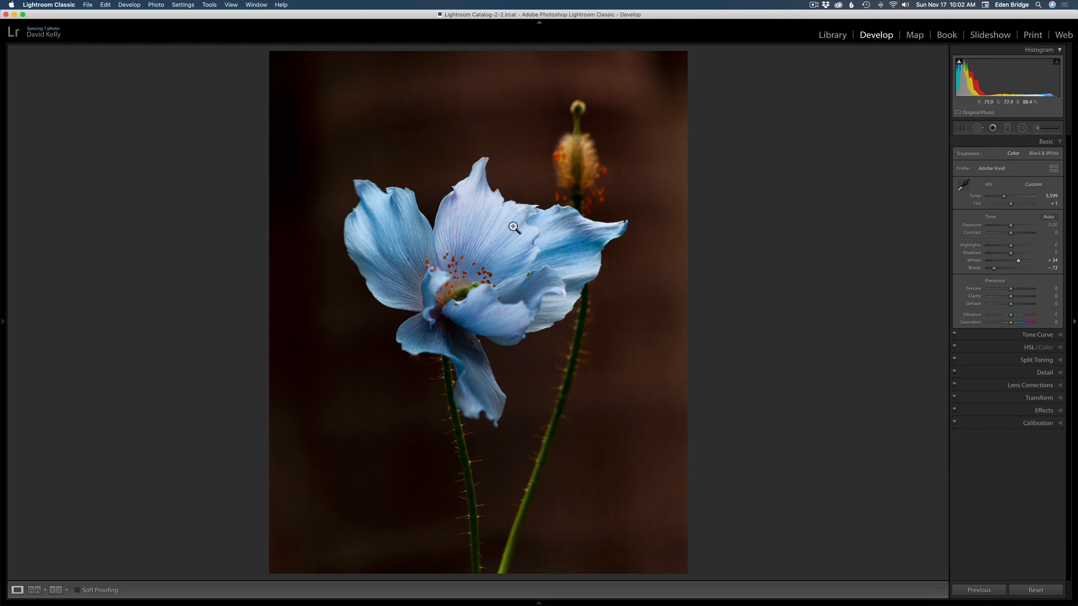
pyautogui.moveTo(1018, 261)
pyautogui.mouseDown()
pyautogui.moveTo(996, 269)
pyautogui.moveTo(1022, 254)
pyautogui.moveTo(1014, 254)
pyautogui.mouseUp()
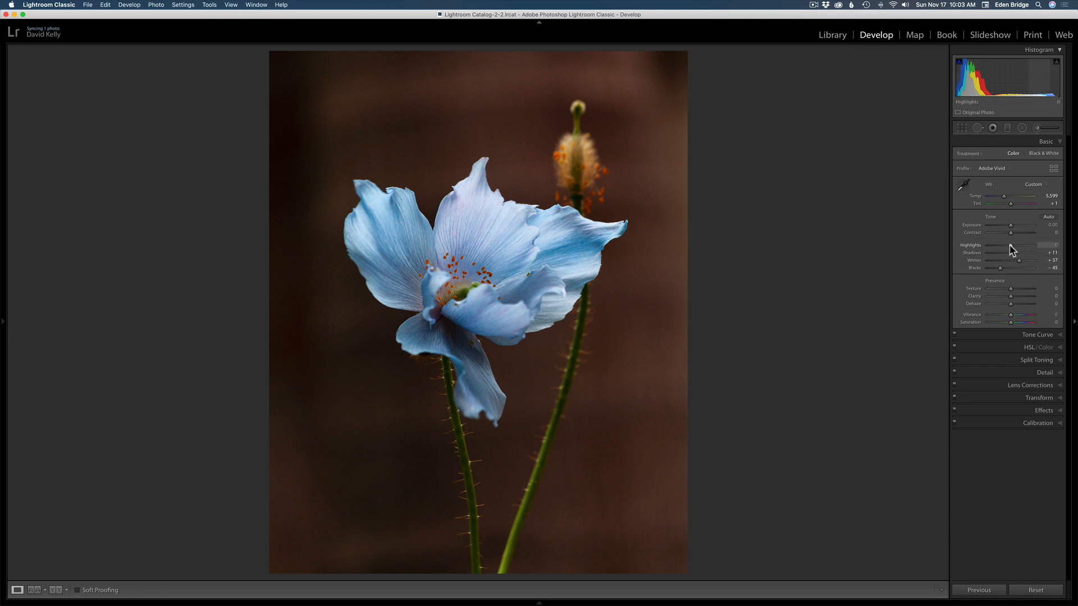
# Lower Highlights to -42 and raise Exposure to +0.05
pyautogui.moveTo(1009, 247); pyautogui.dragTo(1003, 247)
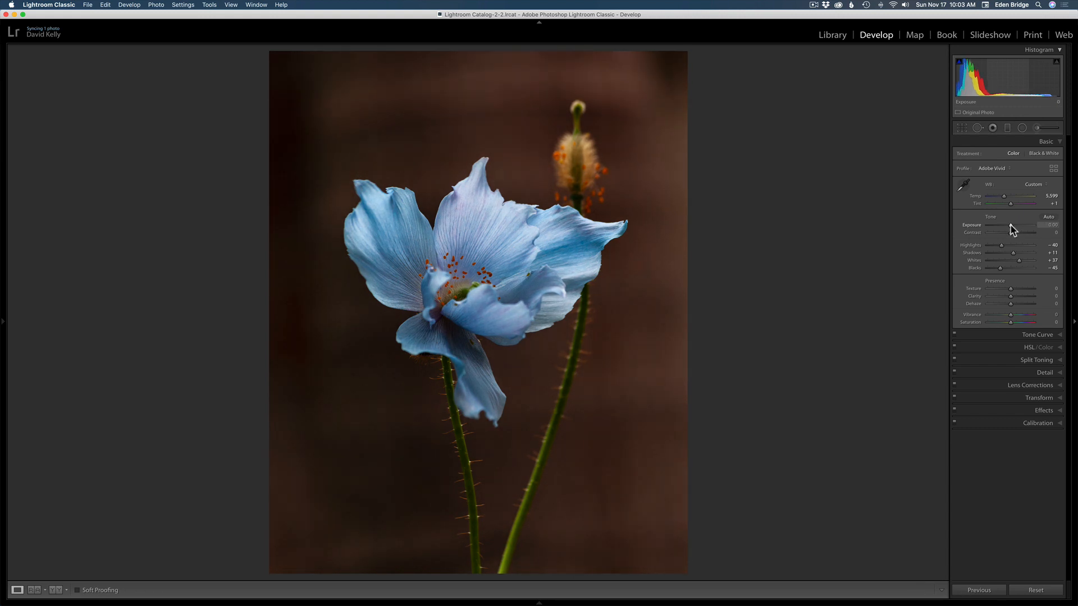
pyautogui.moveTo(1010, 225); pyautogui.dragTo(1010, 225)
pyautogui.moveTo(1012, 226); pyautogui.dragTo(1012, 226)
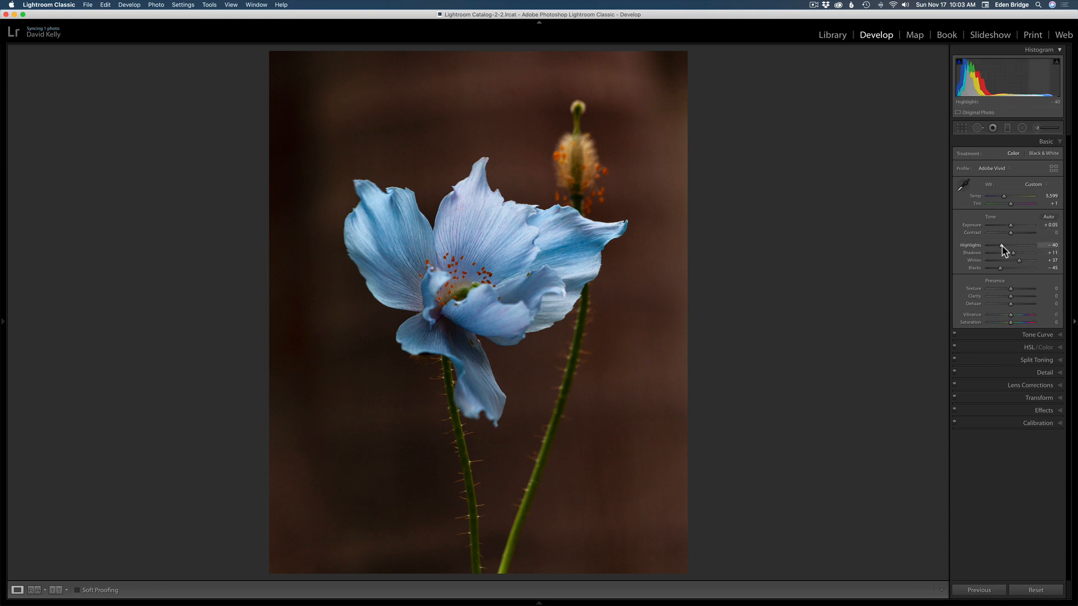
pyautogui.moveTo(1001, 245); pyautogui.dragTo(1002, 245)
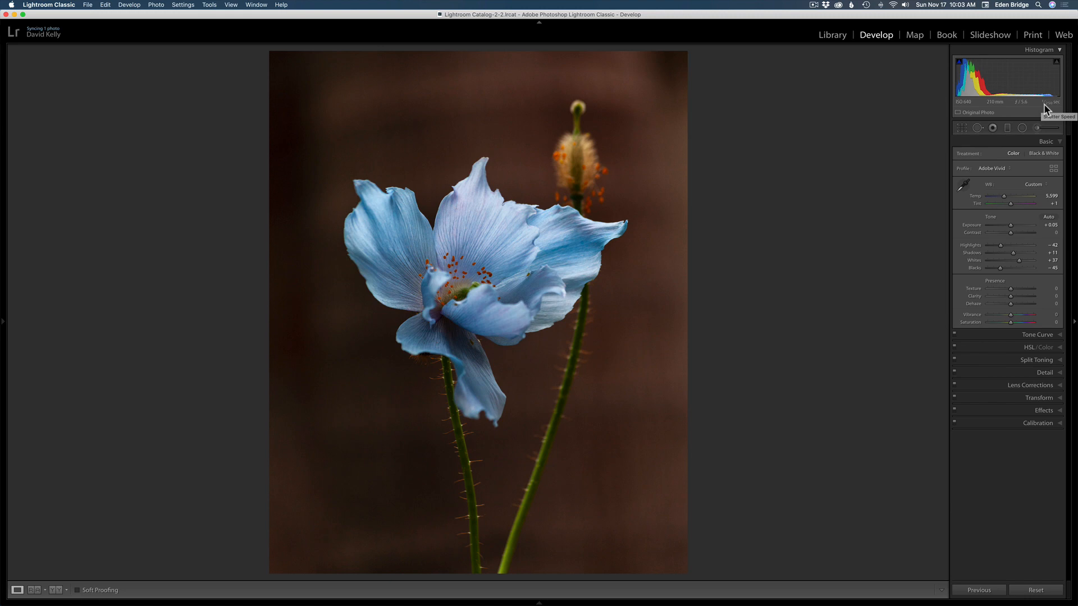
# Send the adjusted flower photo to Adobe Photoshop 2020 for further editing
pyautogui.click(486, 265)
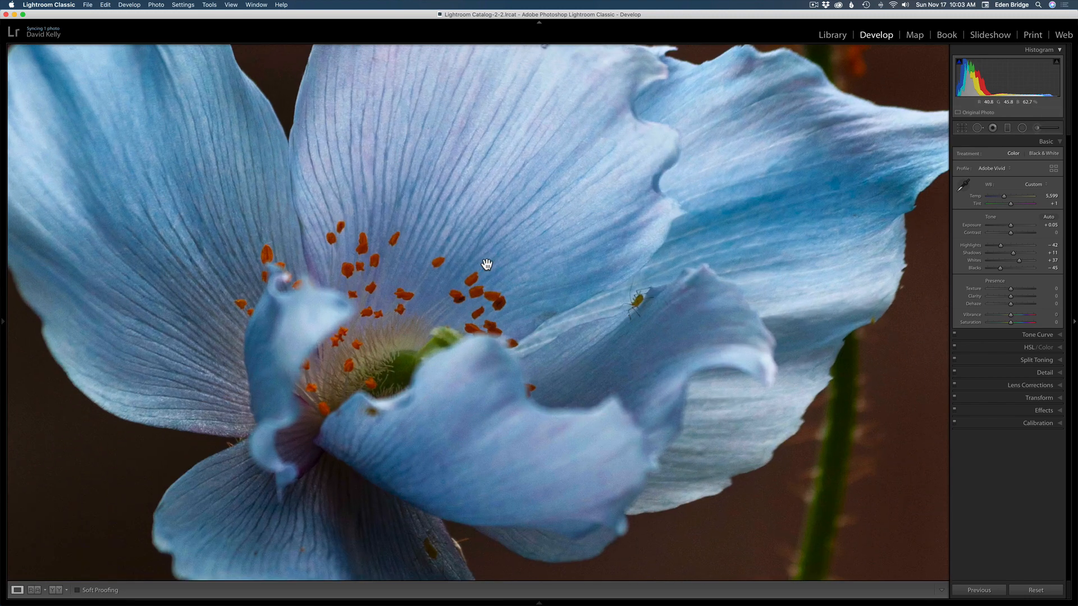
pyautogui.moveTo(614, 174); pyautogui.dragTo(609, 436)
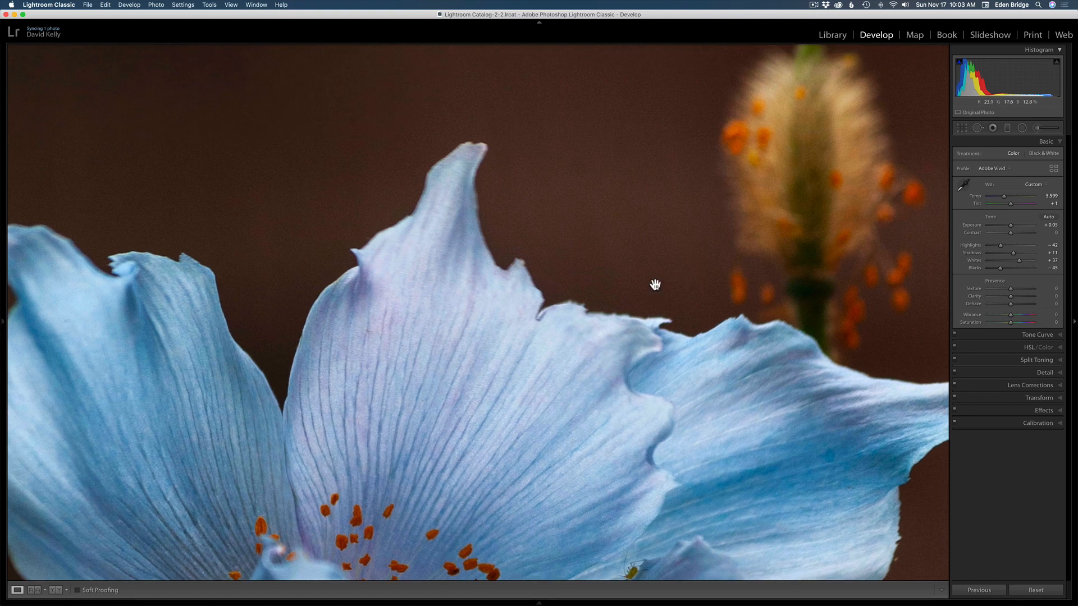
pyautogui.moveTo(655, 285); pyautogui.dragTo(645, 313)
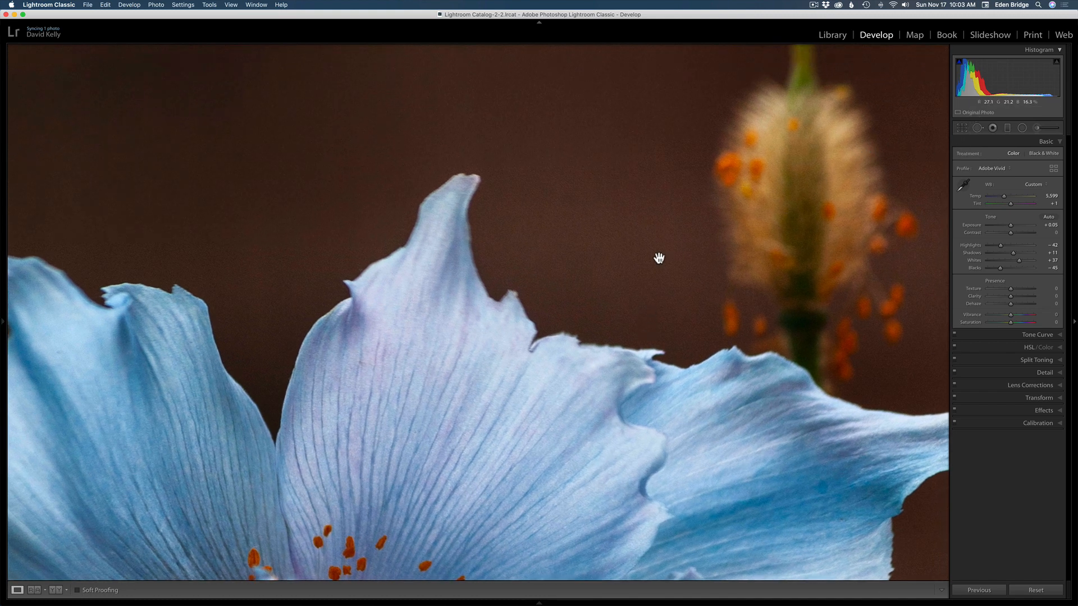
pyautogui.click(614, 259)
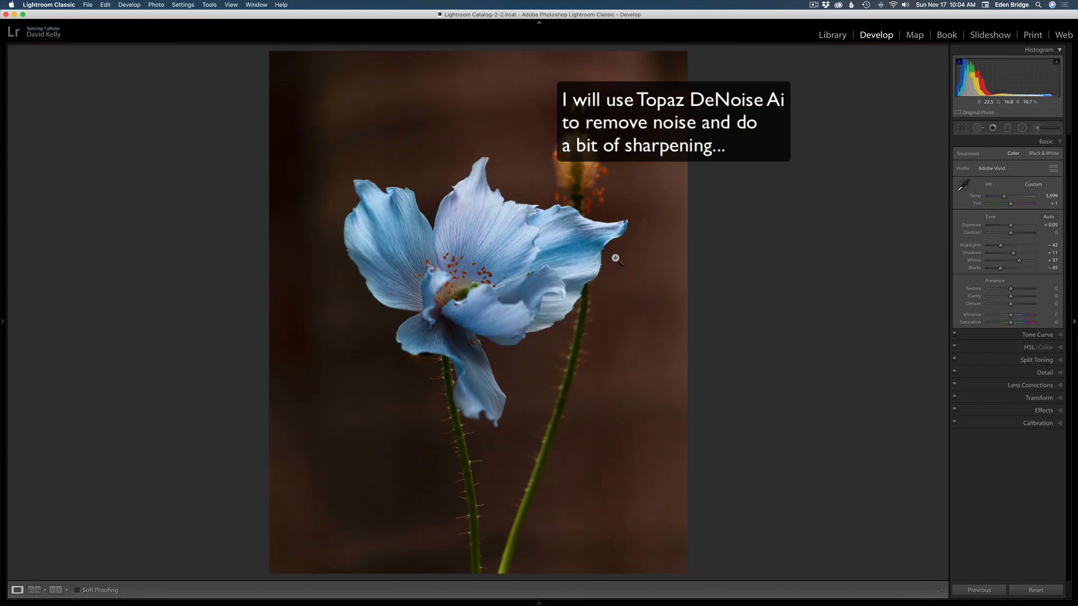
pyautogui.rightClick(559, 252)
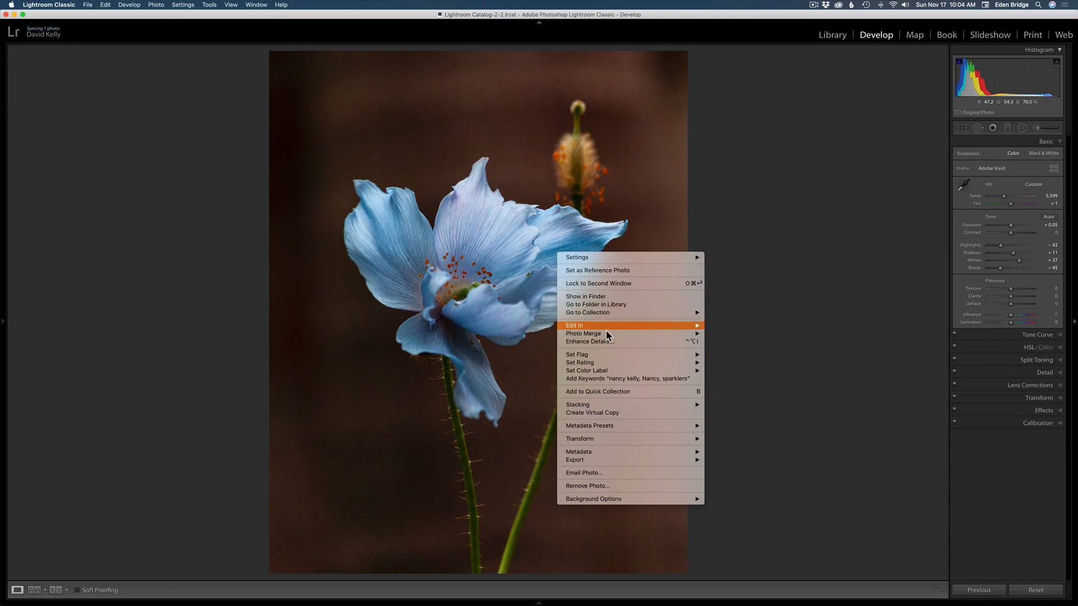
pyautogui.moveTo(607, 328)
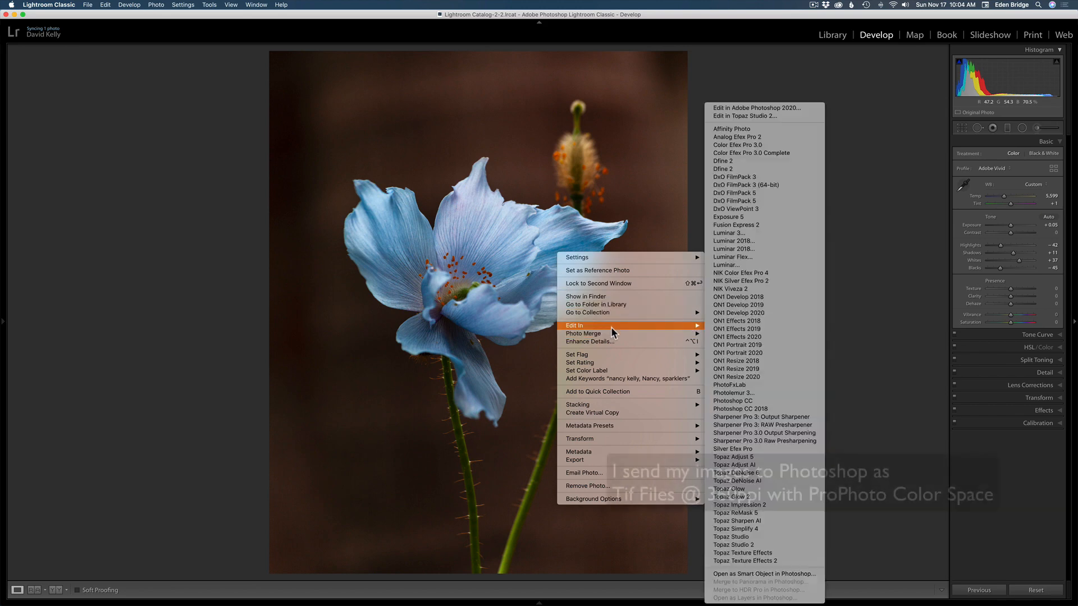
pyautogui.click(758, 108)
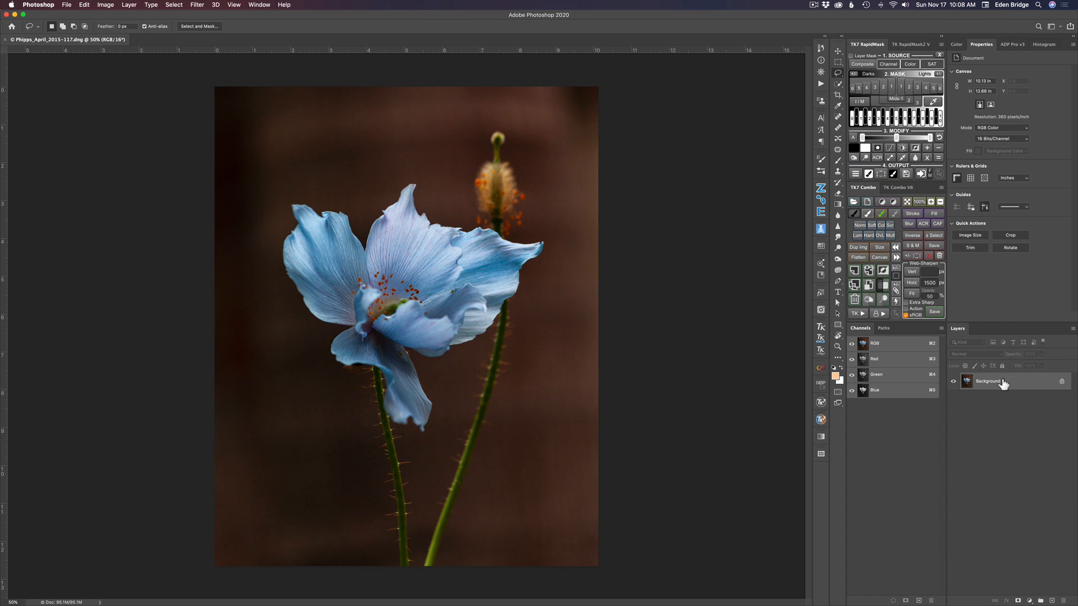
# Duplicate the Background layer and open the copy in the Topaz DeNoise AI filter
pyautogui.press('super+j')
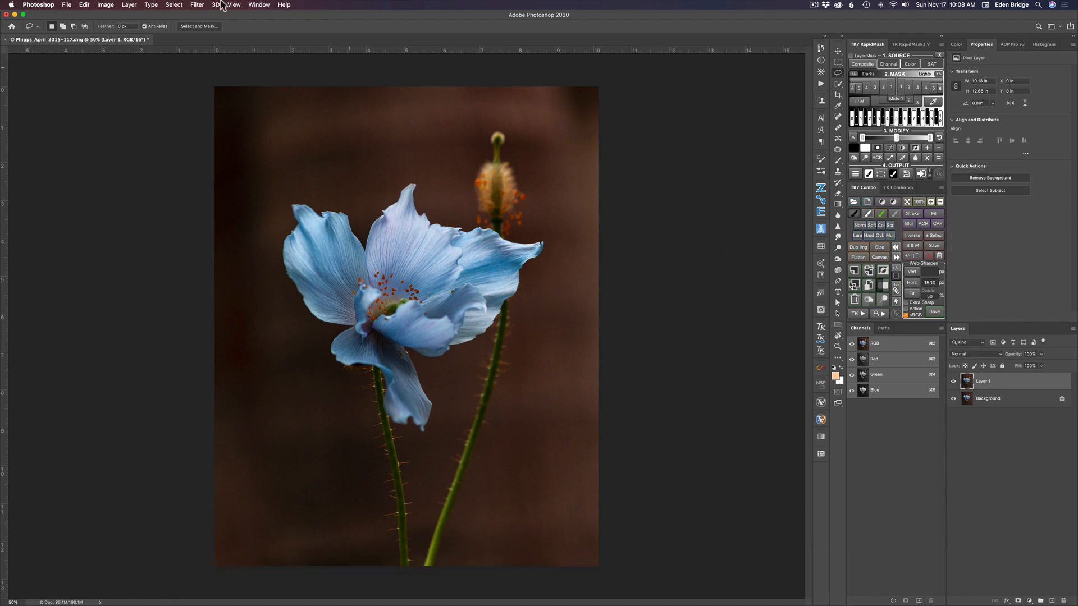
pyautogui.click(196, 5)
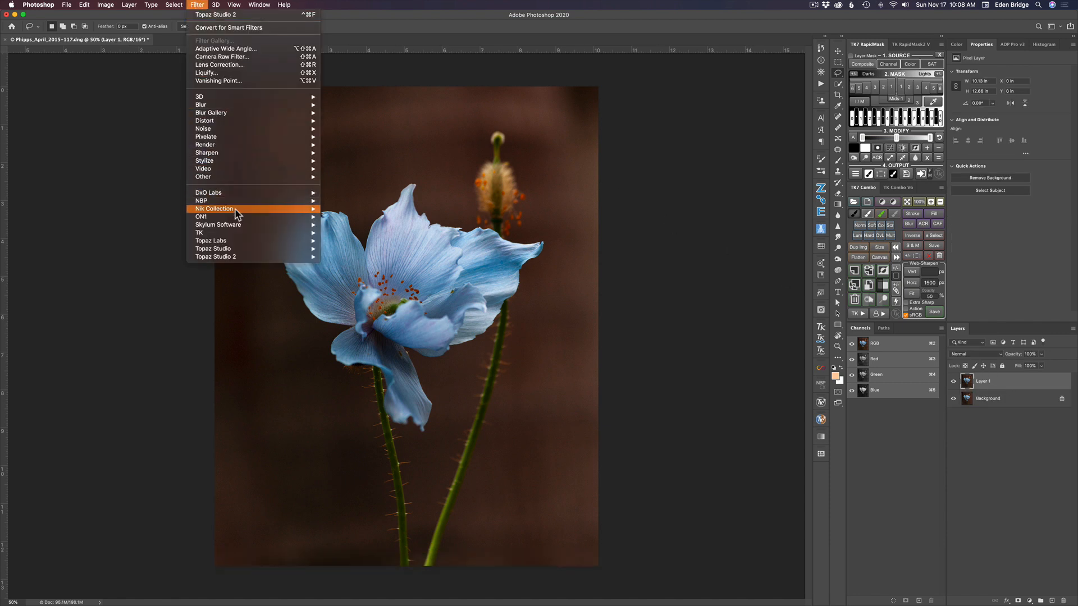
pyautogui.moveTo(260, 247)
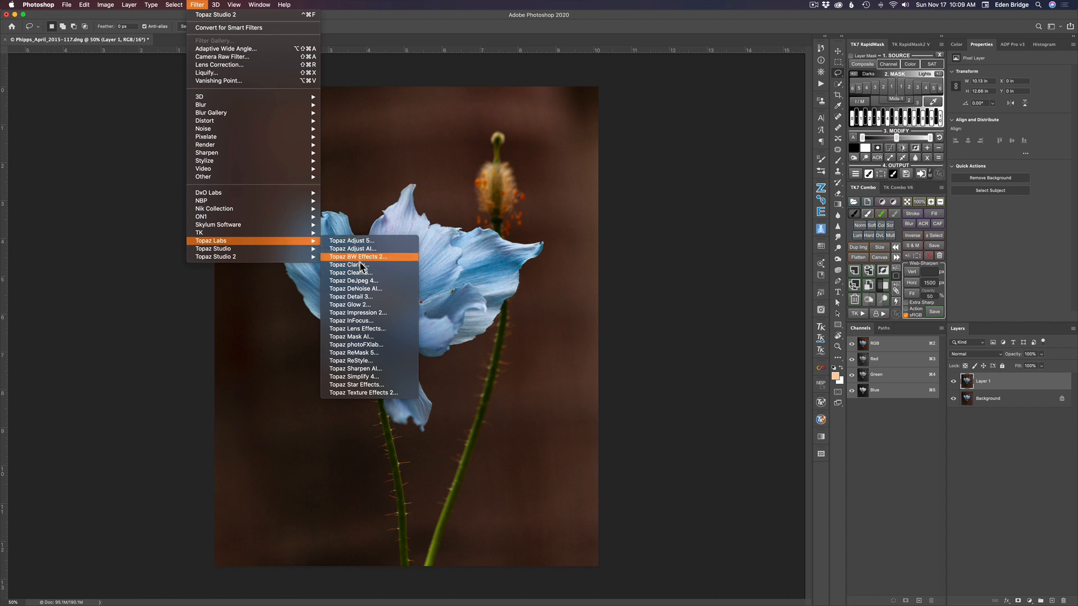
pyautogui.click(375, 289)
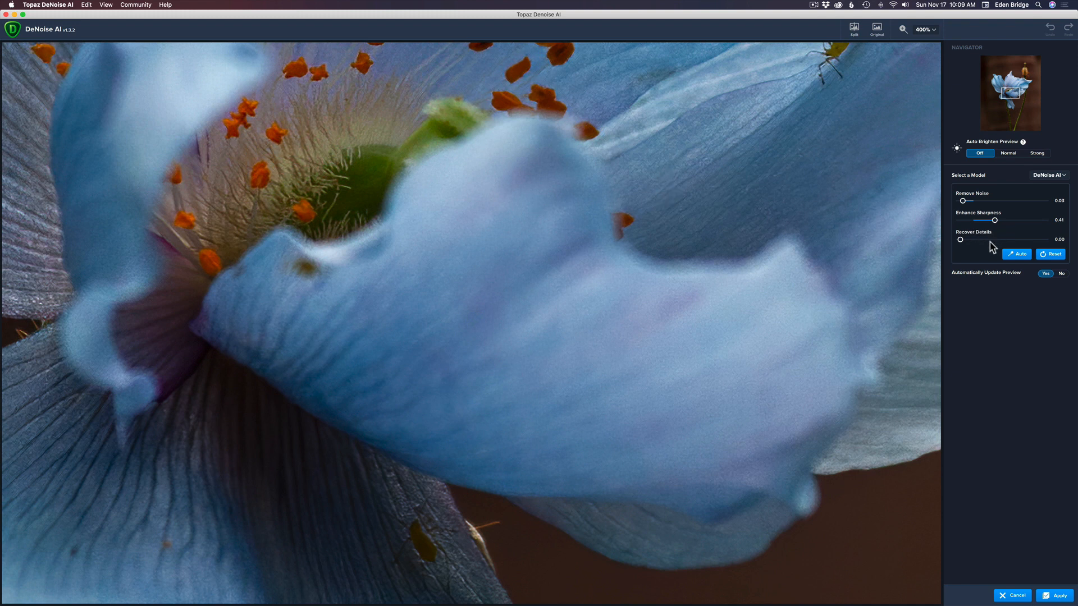
# Compare the preview with the original, set Remove Noise to 0.14 in DeNoise AI, and apply the filter
pyautogui.click(877, 30)
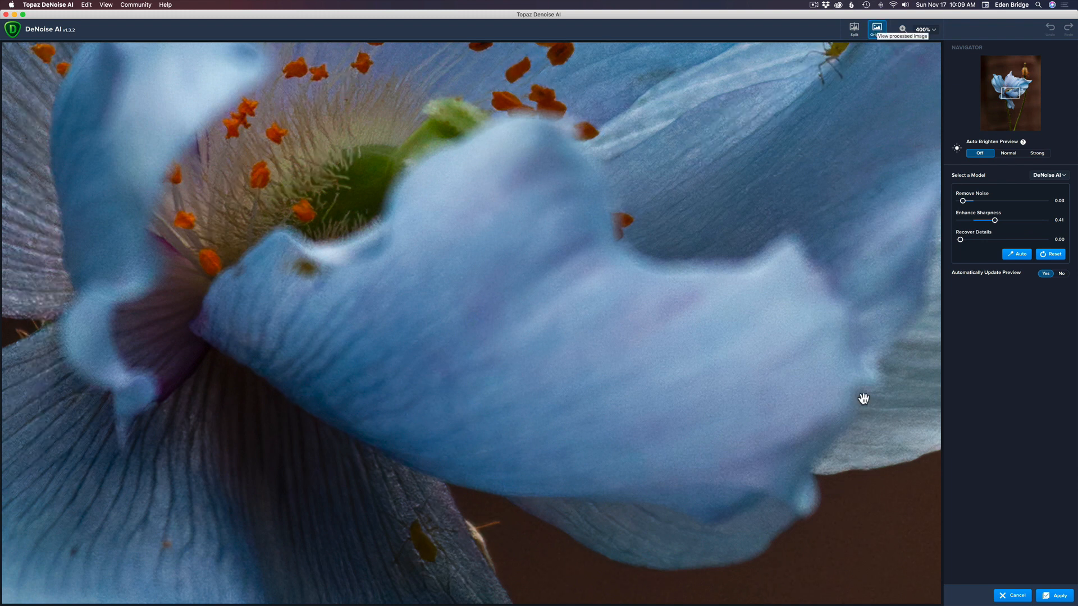
pyautogui.click(879, 34)
pyautogui.click(879, 34)
pyautogui.click(880, 34)
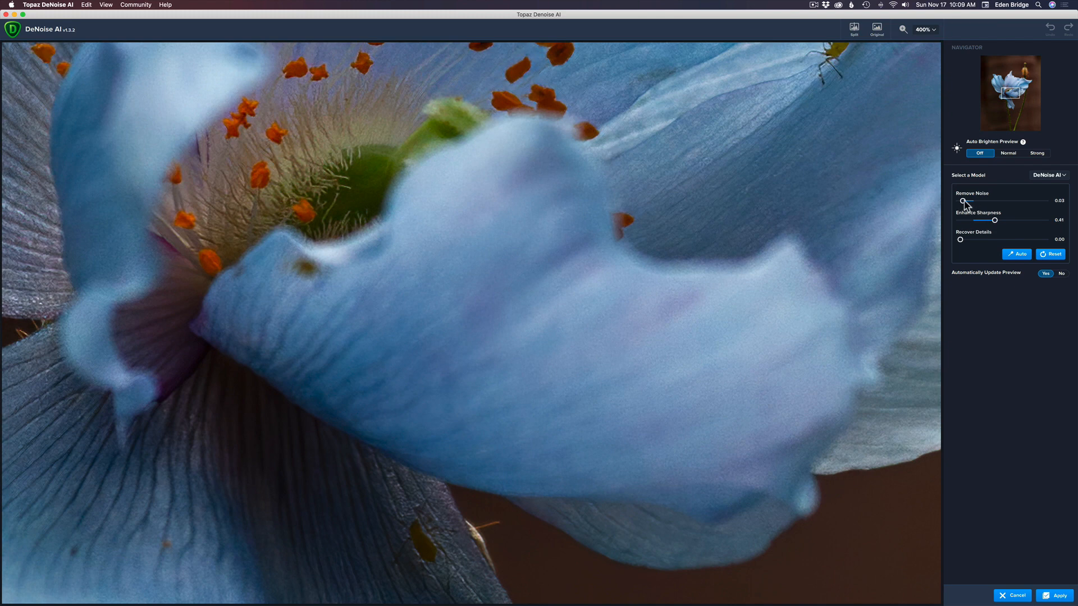
pyautogui.moveTo(963, 201); pyautogui.dragTo(972, 201)
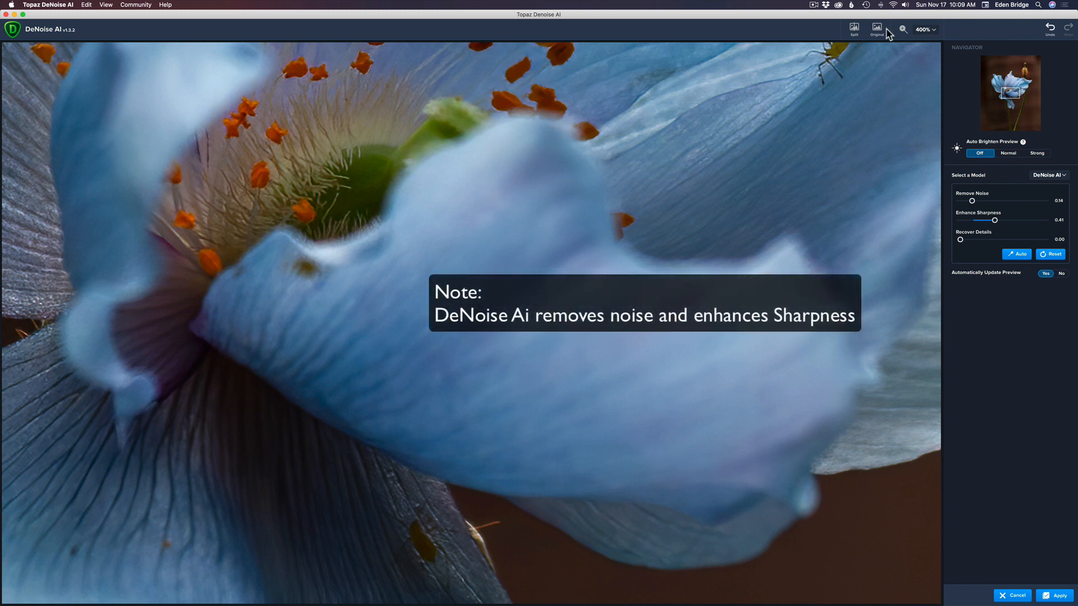
pyautogui.click(1060, 597)
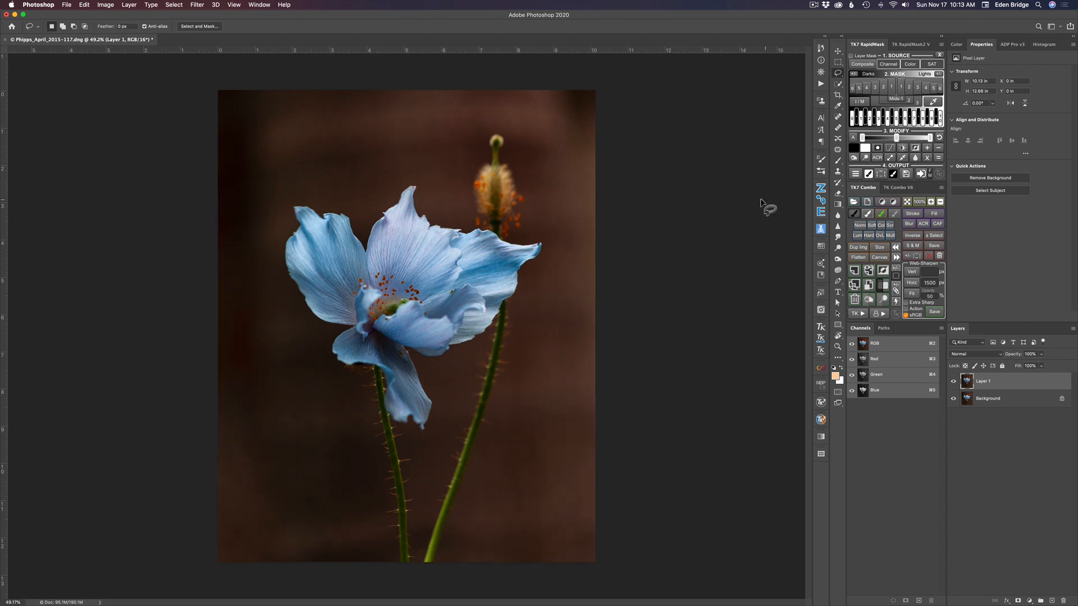
# Examine the denoised petals, flower centre and stems up close for detail and blemishes
pyautogui.scroll(5, 349, 298)
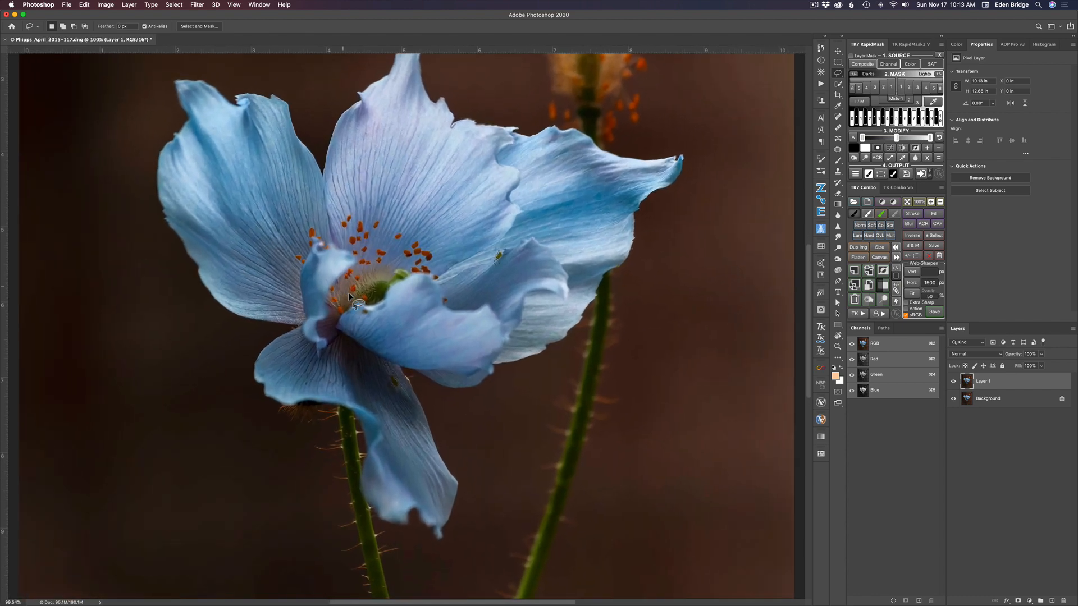
pyautogui.scroll(2, 349, 297)
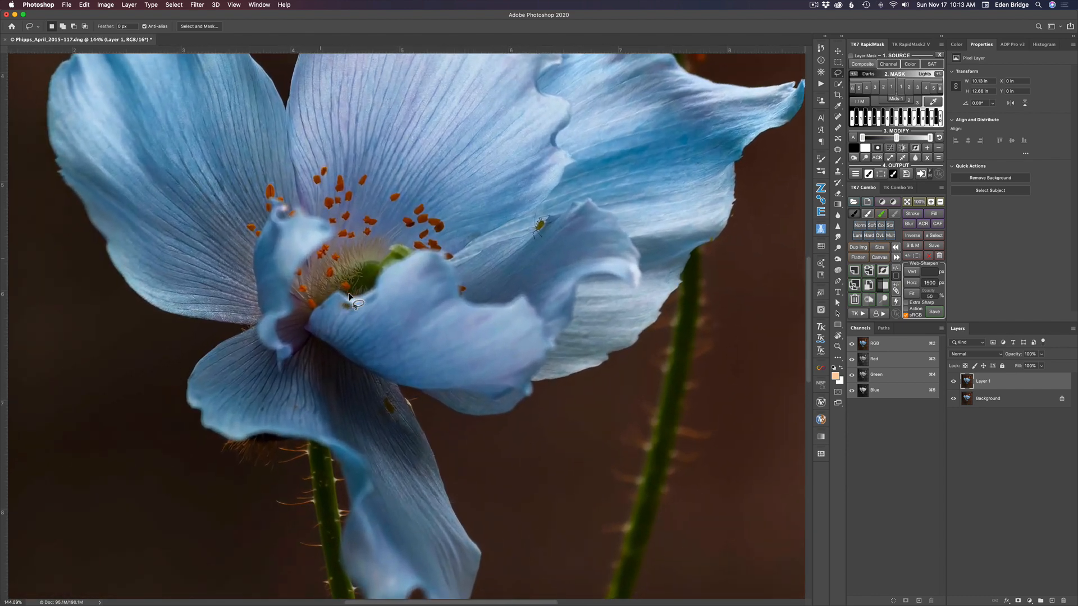
pyautogui.scroll(2, 349, 297)
pyautogui.scroll(5, 349, 295)
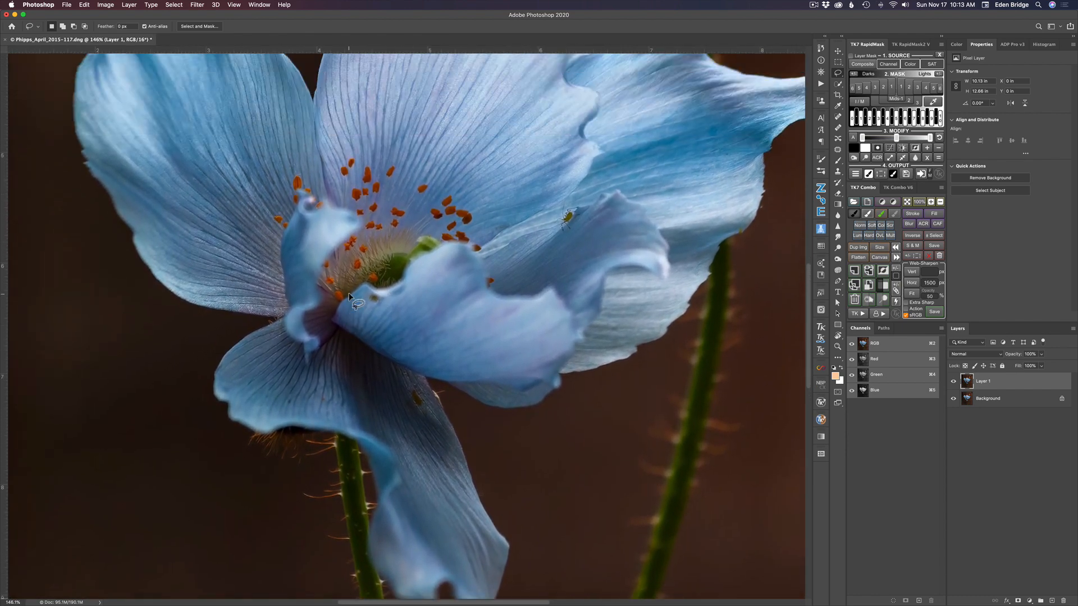
pyautogui.hscroll(-3, 349, 293)
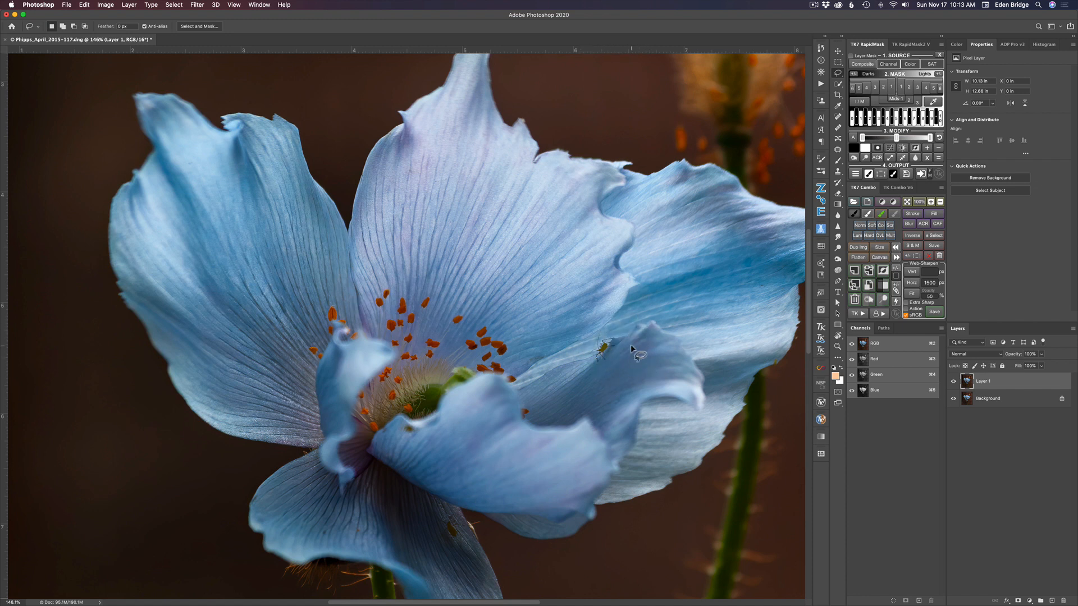
pyautogui.press('space')
pyautogui.moveTo(576, 438); pyautogui.dragTo(578, 212)
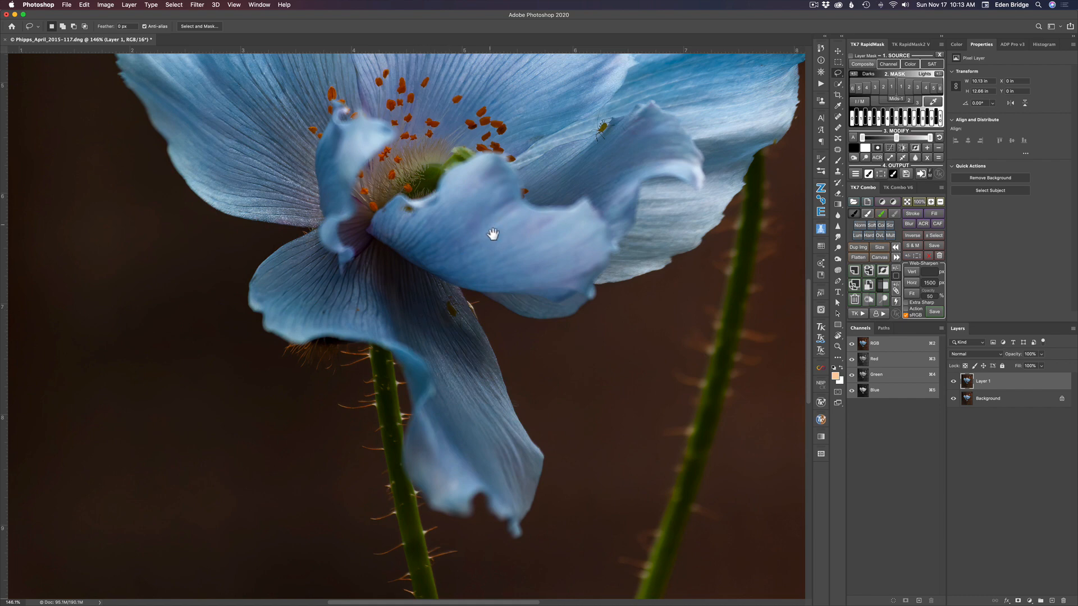
pyautogui.moveTo(492, 234); pyautogui.dragTo(506, 268)
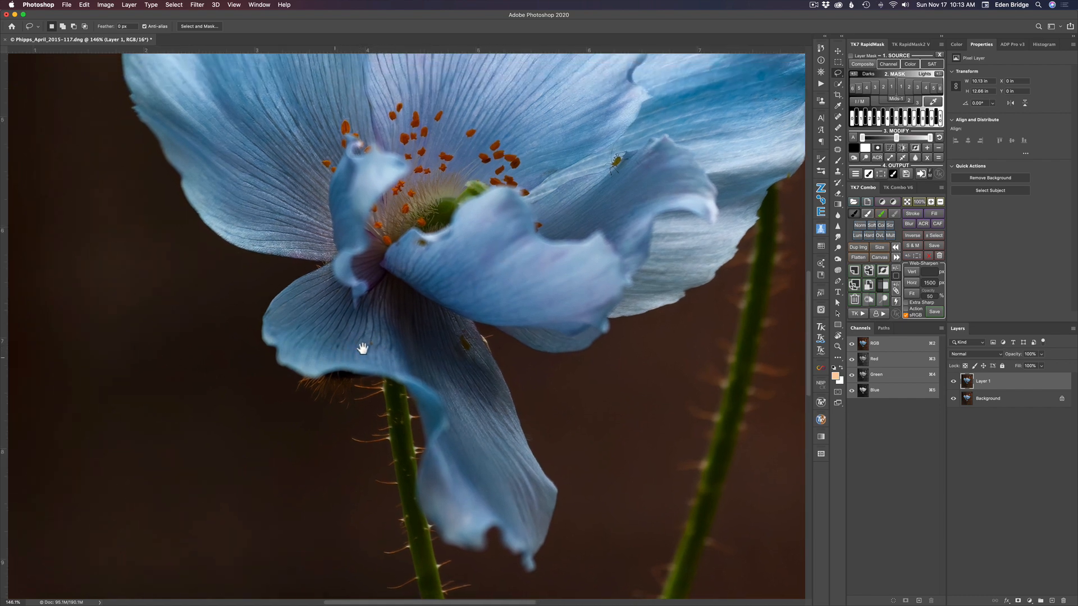
pyautogui.moveTo(483, 267); pyautogui.dragTo(524, 378)
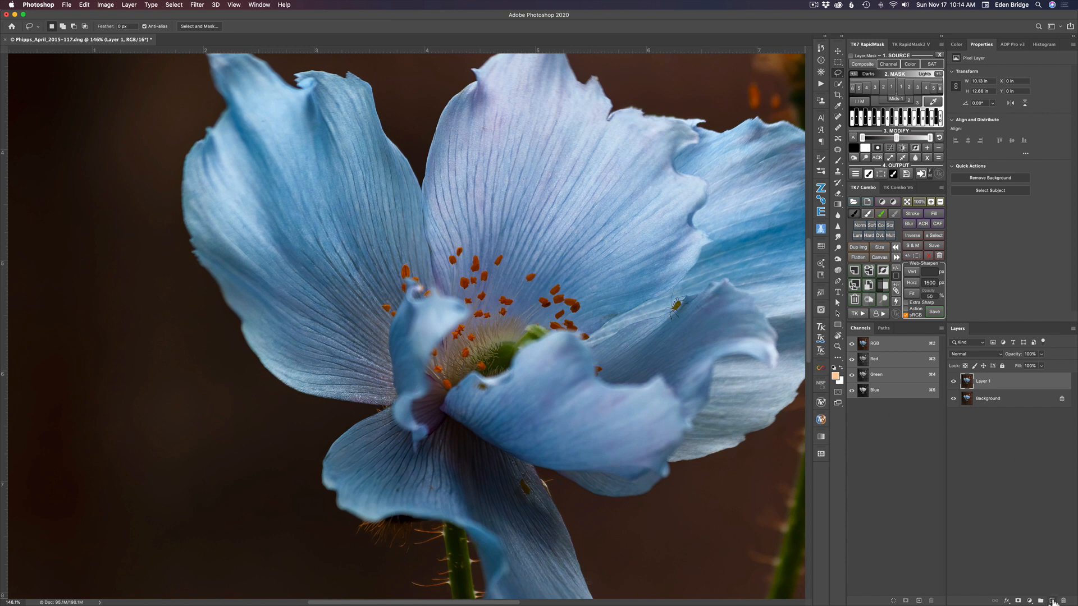
# On a new empty layer, spot-heal the insect on the right-hand petal and the marks on the left and lower petals
pyautogui.click(1053, 602)
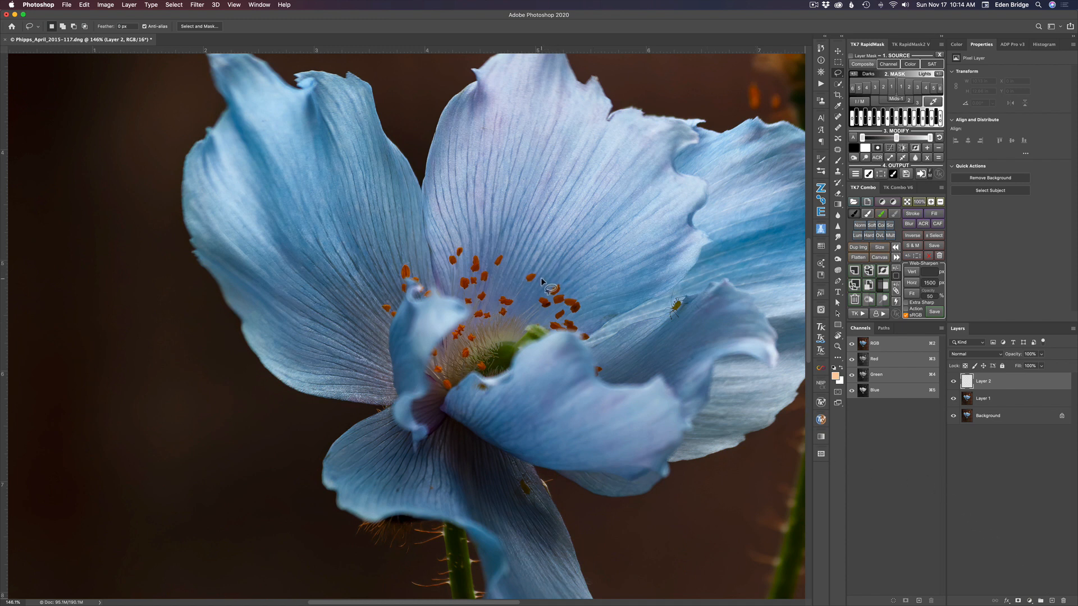
pyautogui.press('j')
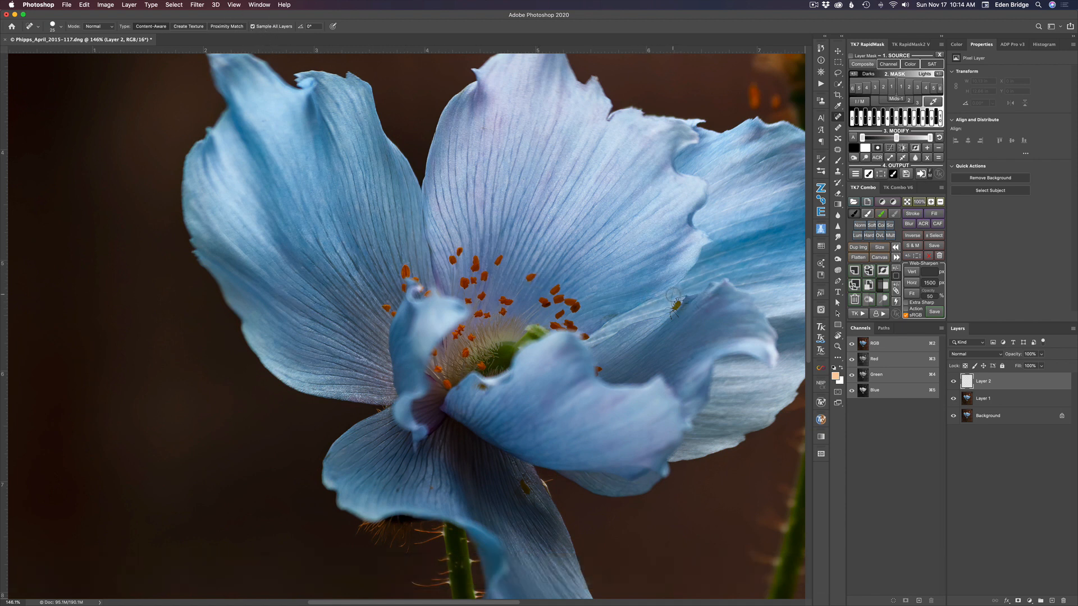
pyautogui.moveTo(673, 295)
pyautogui.mouseDown()
pyautogui.moveTo(669, 317)
pyautogui.moveTo(685, 302)
pyautogui.mouseUp()
pyautogui.moveTo(685, 302); pyautogui.dragTo(676, 311)
pyautogui.moveTo(245, 225); pyautogui.dragTo(244, 226)
pyautogui.moveTo(397, 490); pyautogui.dragTo(431, 488)
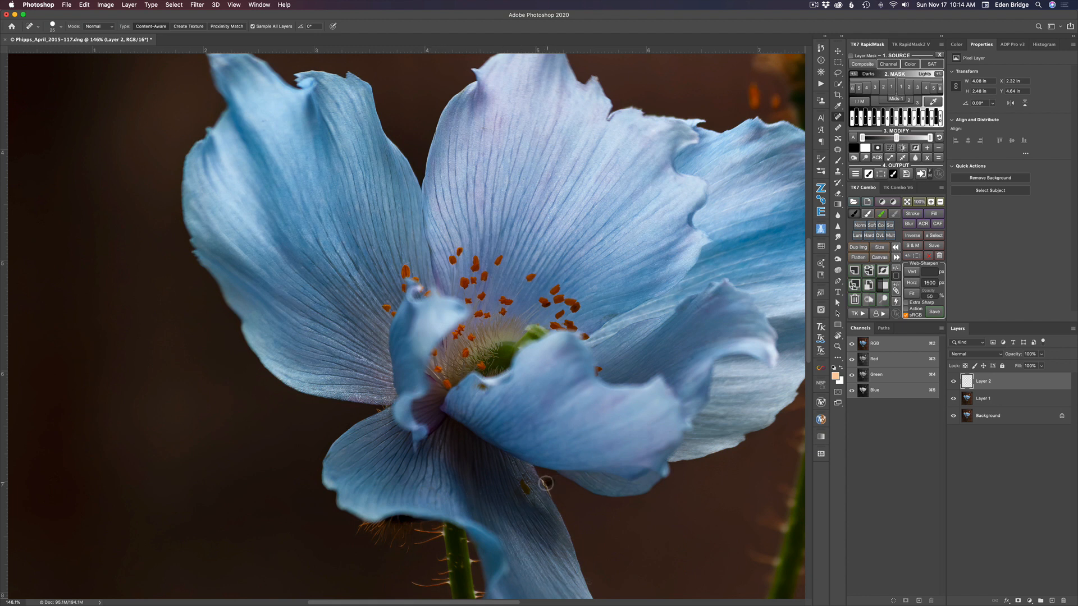
pyautogui.moveTo(546, 481)
pyautogui.mouseDown()
pyautogui.moveTo(527, 559)
pyautogui.moveTo(527, 493)
pyautogui.mouseUp()
# Heal away the thin protruding tip at the bottom of the lowest petal
pyautogui.moveTo(631, 320); pyautogui.dragTo(466, 376)
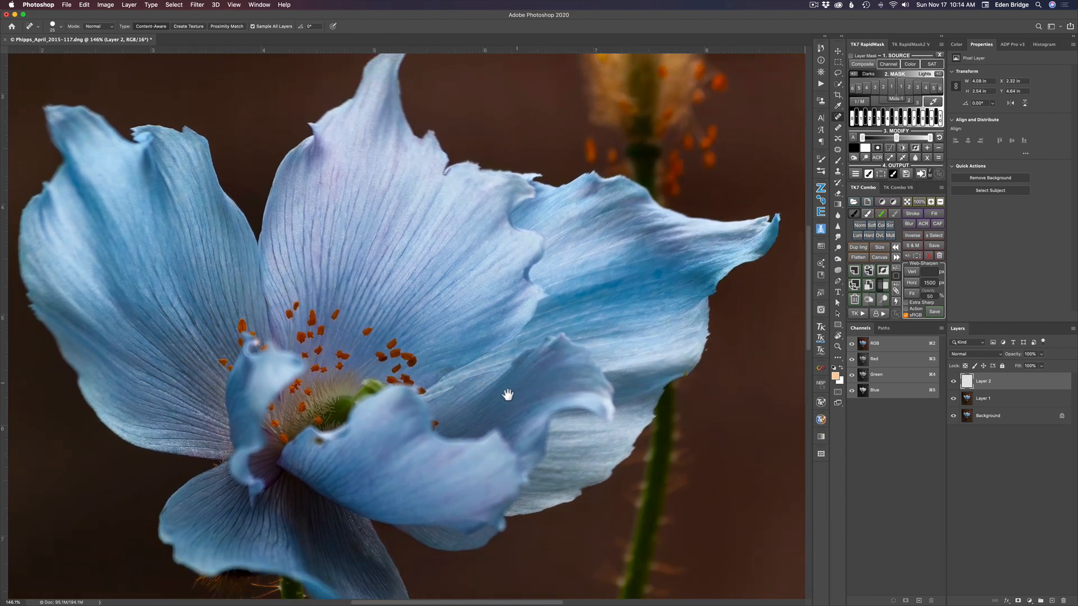
pyautogui.moveTo(489, 418); pyautogui.dragTo(513, 225)
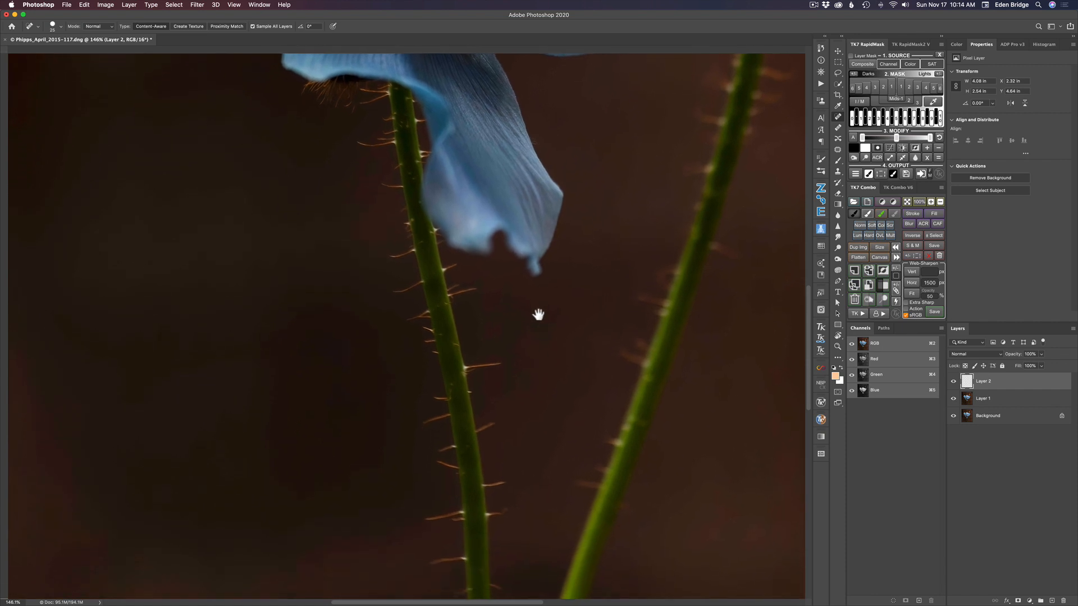
pyautogui.moveTo(532, 380); pyautogui.dragTo(530, 398)
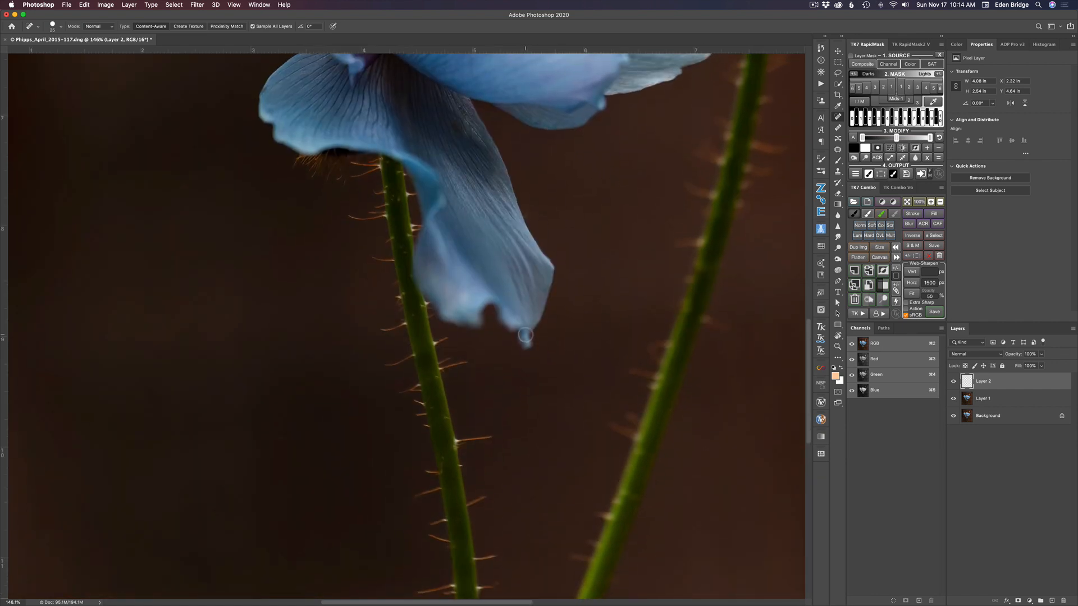
pyautogui.moveTo(523, 335); pyautogui.dragTo(524, 342)
# Heal the dark spot on the edge of the folded front petal beside the green flower centre
pyautogui.press('space')
pyautogui.moveTo(564, 253); pyautogui.dragTo(553, 436)
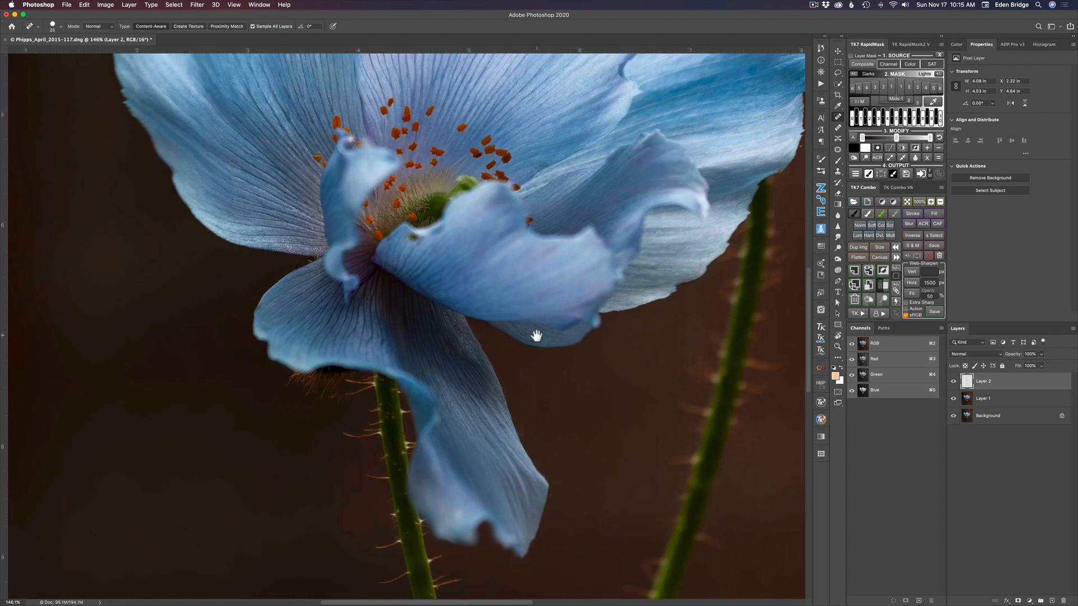
pyautogui.moveTo(534, 332); pyautogui.dragTo(554, 397)
pyautogui.press('super+r')
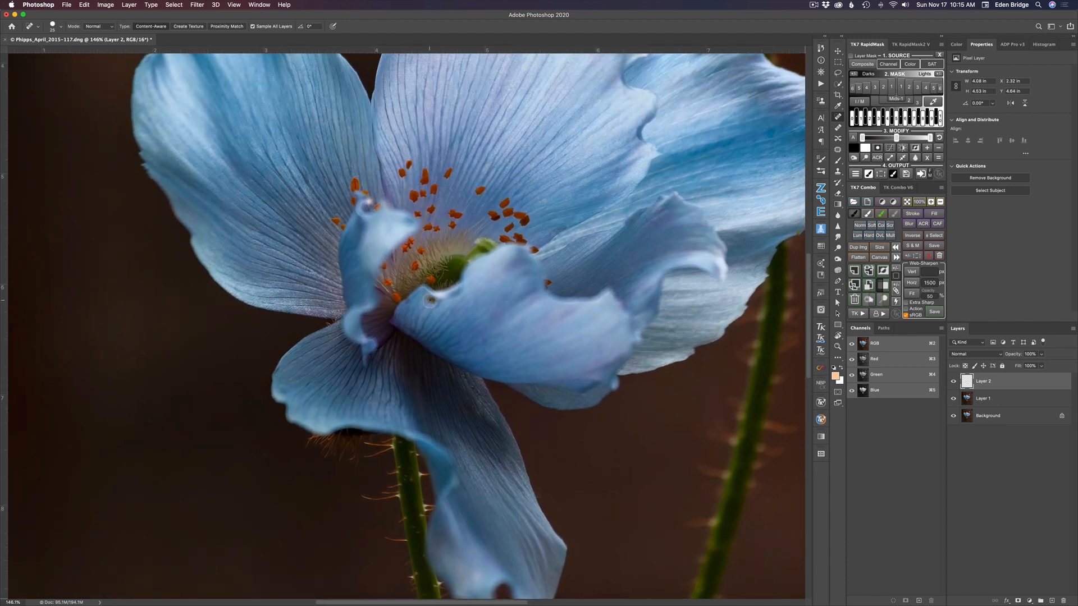
pyautogui.click(431, 300)
# Check the retouched petals and merge the healing layer down into the denoised layer
pyautogui.press('space')
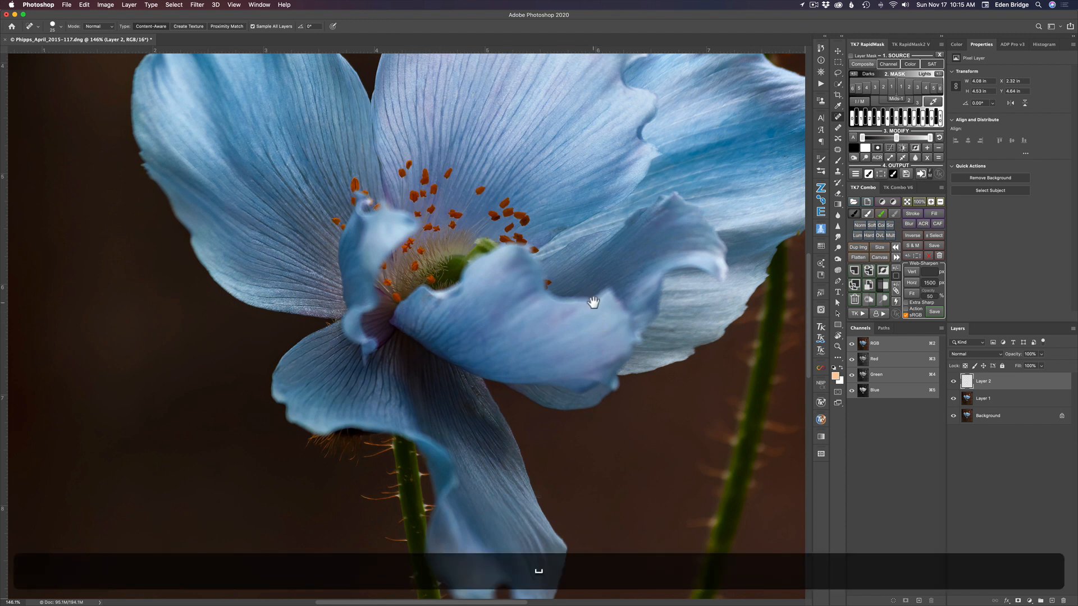
pyautogui.moveTo(592, 303); pyautogui.dragTo(589, 452)
pyautogui.moveTo(625, 317); pyautogui.dragTo(482, 336)
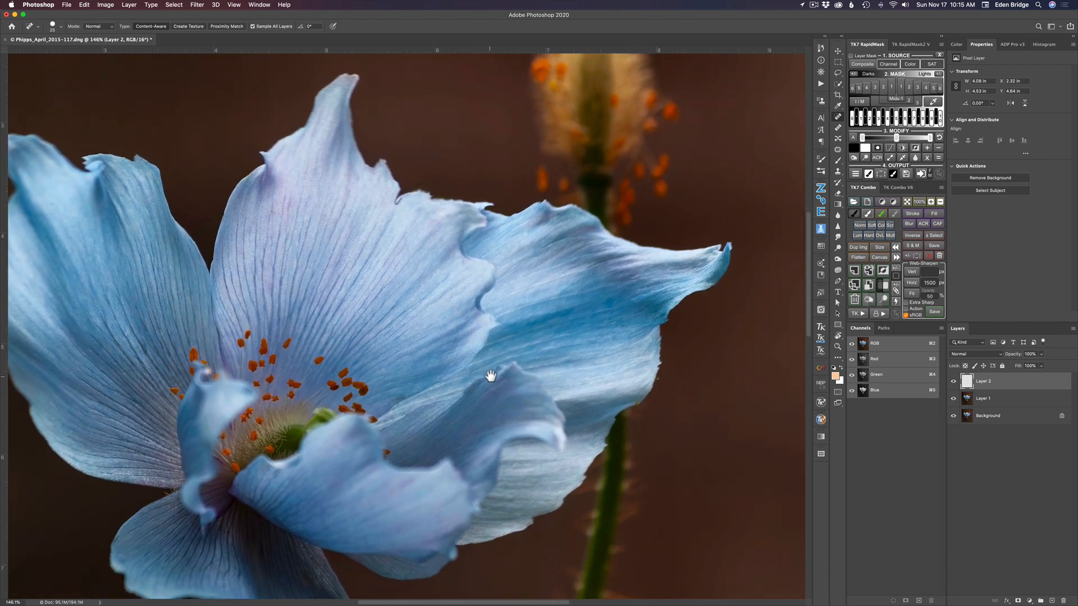
pyautogui.moveTo(493, 378); pyautogui.dragTo(566, 263)
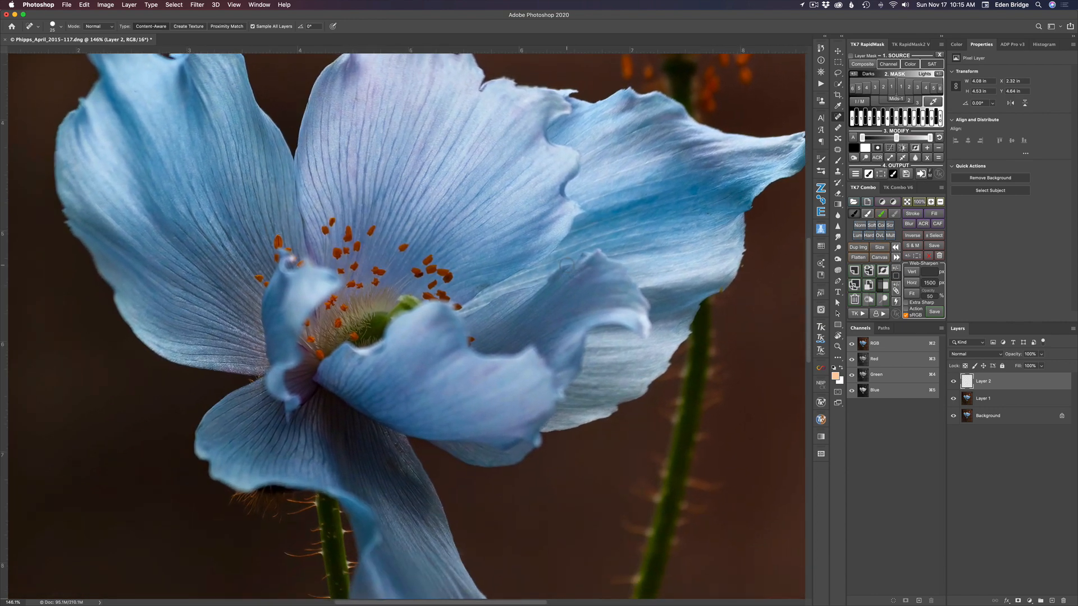
pyautogui.press('super+0')
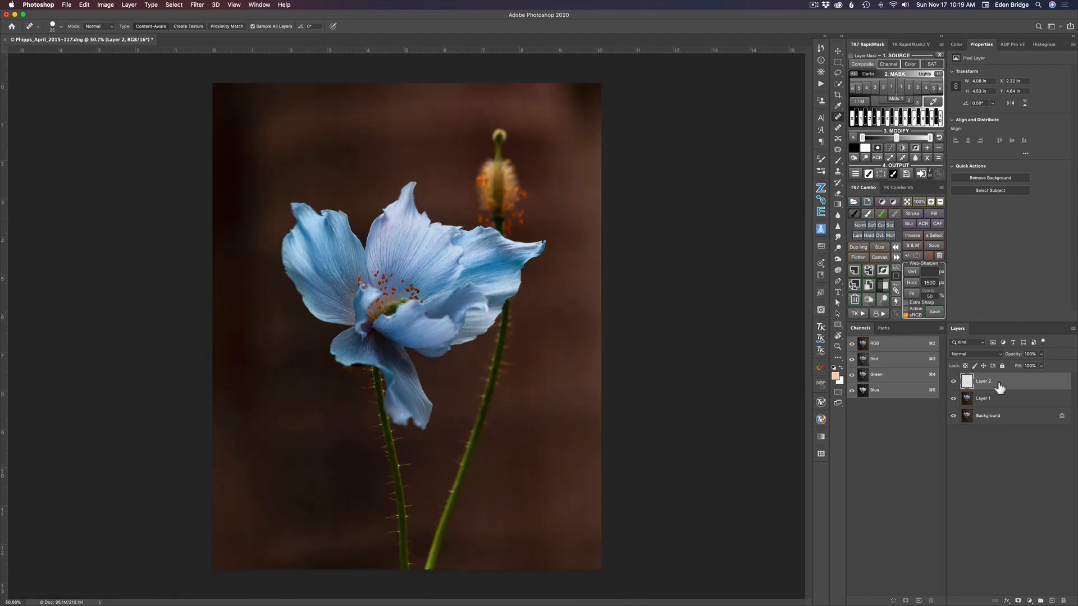
pyautogui.rightClick(1037, 386)
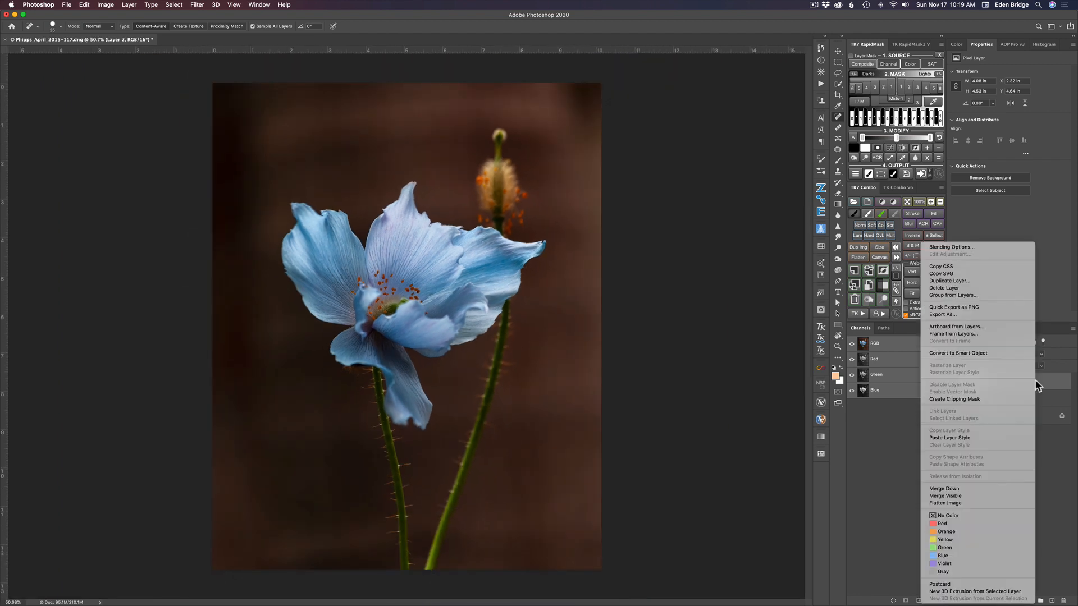
pyautogui.click(971, 488)
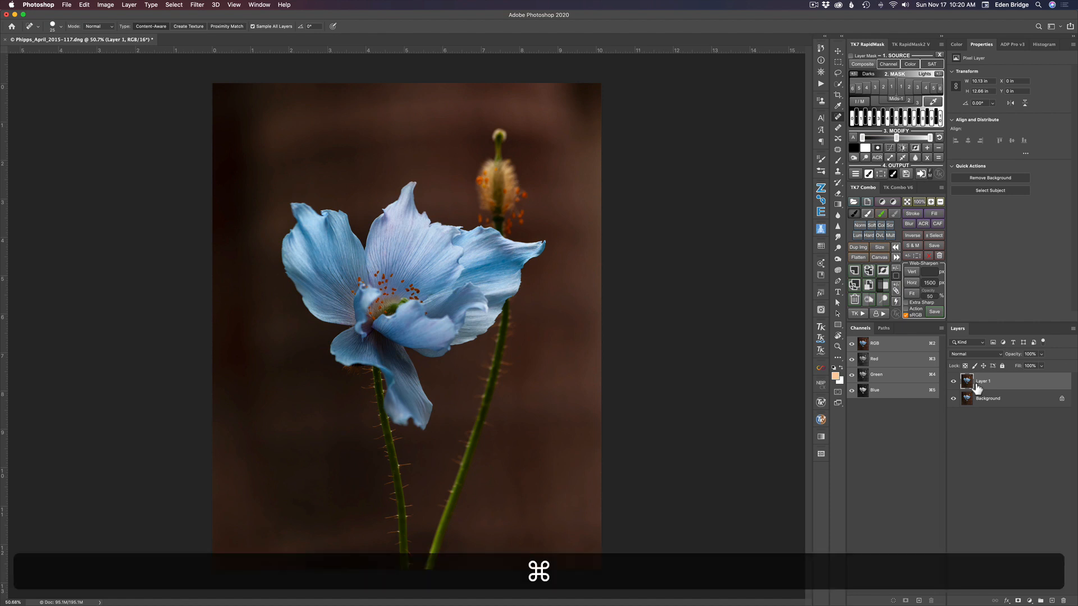
# Duplicate the merged flower layer and open the copy in the Camera Raw Filter
pyautogui.press('super+j')
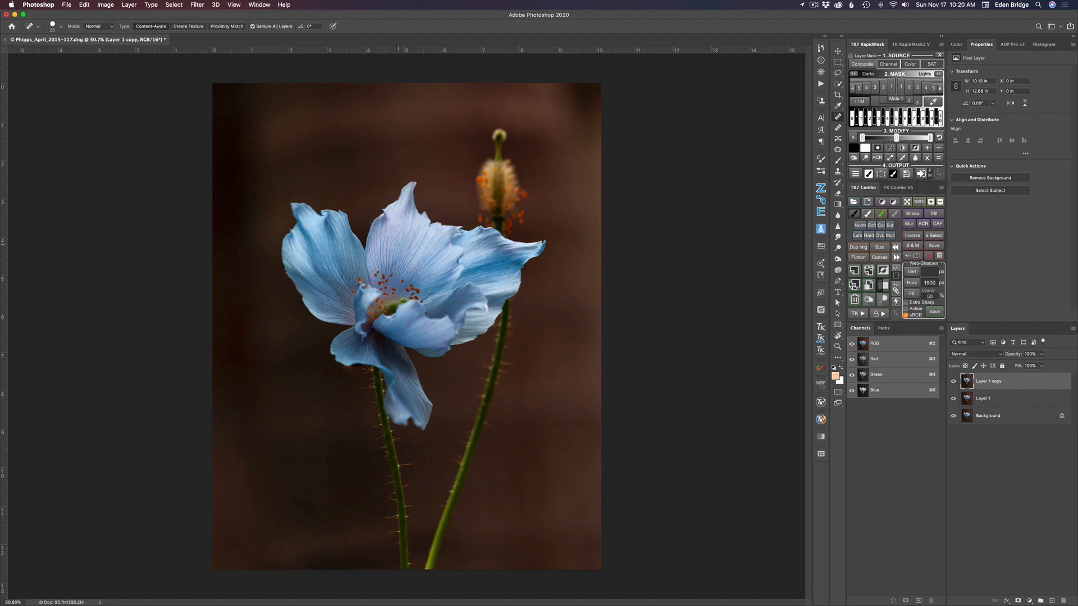
pyautogui.click(198, 6)
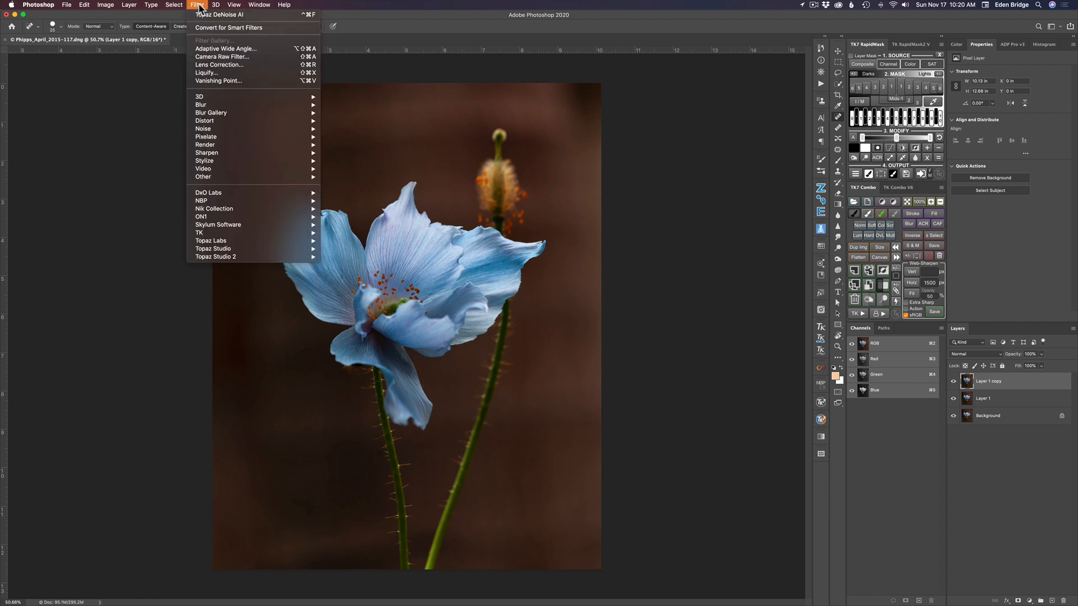
pyautogui.click(211, 58)
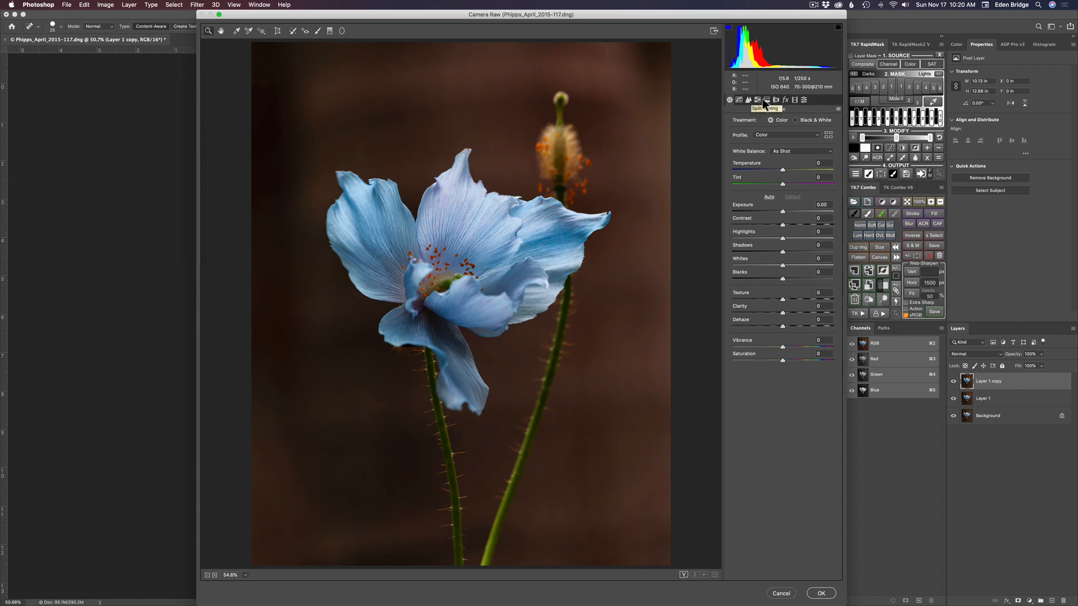
# Set the Blues saturation to +36 in the HSL adjustments
pyautogui.click(758, 100)
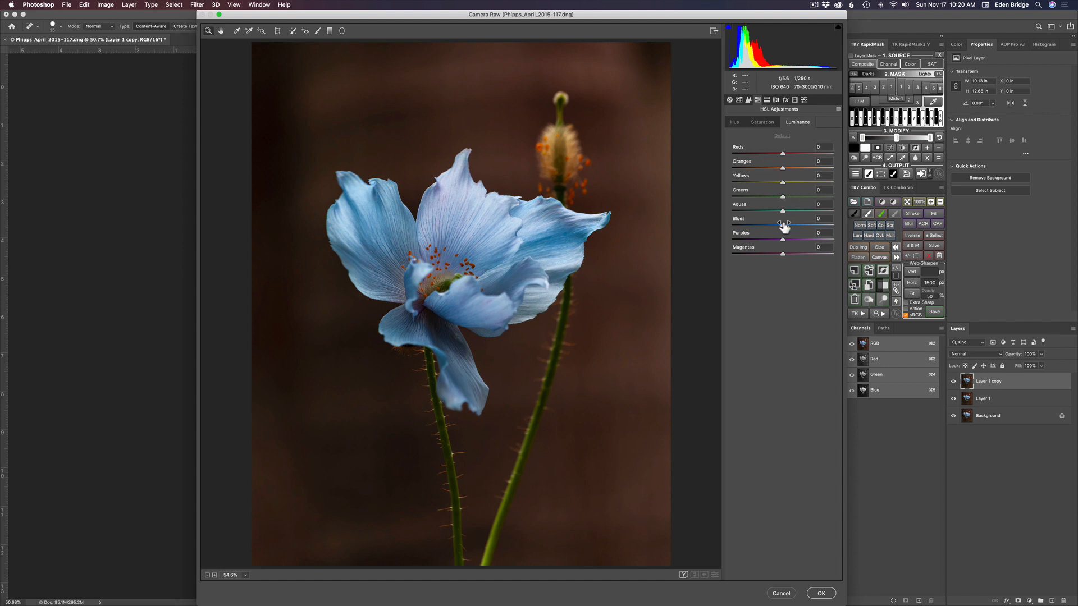
pyautogui.moveTo(785, 225); pyautogui.dragTo(784, 225)
pyautogui.click(760, 122)
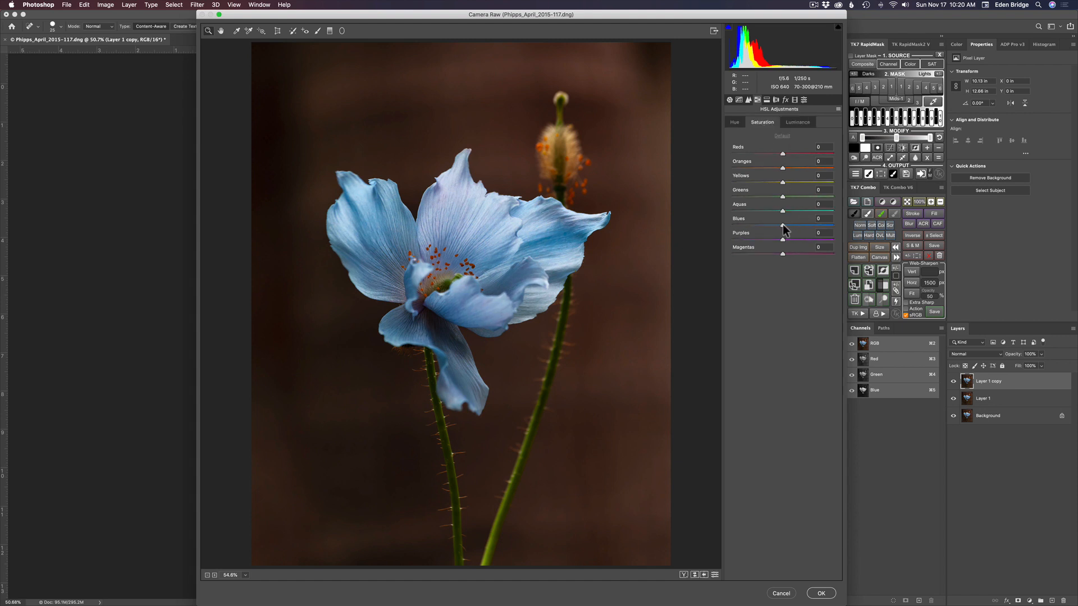
pyautogui.moveTo(783, 224); pyautogui.dragTo(800, 224)
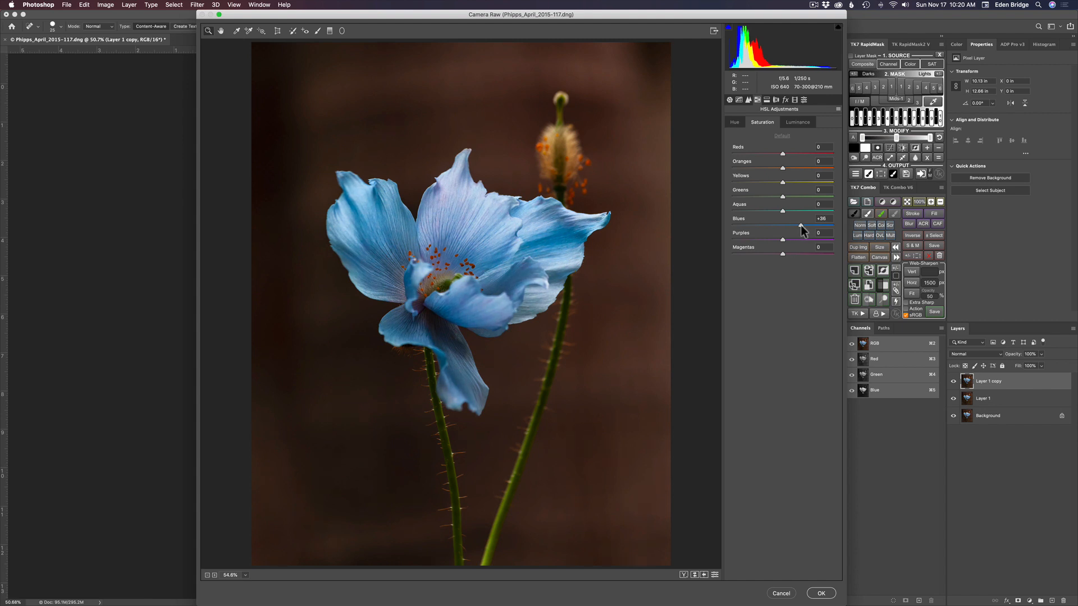
# Fine-tune the Blues luminance, apply the Camera Raw filter and compare the layer copy before and after
pyautogui.moveTo(801, 225); pyautogui.dragTo(800, 225)
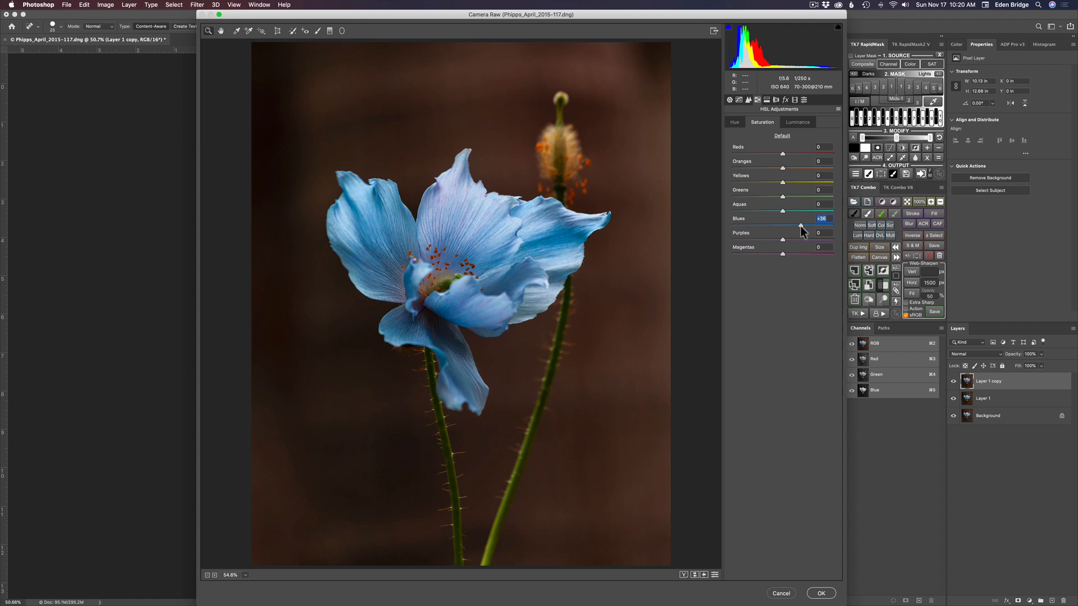
pyautogui.click(798, 122)
pyautogui.moveTo(784, 225); pyautogui.dragTo(791, 233)
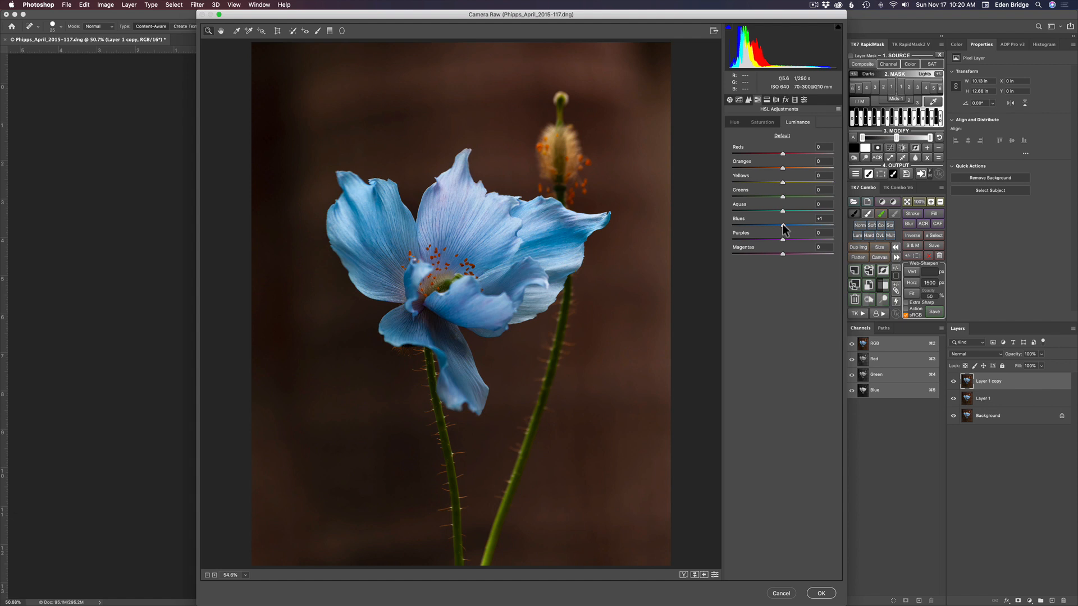
pyautogui.moveTo(783, 229); pyautogui.dragTo(784, 224)
pyautogui.click(823, 592)
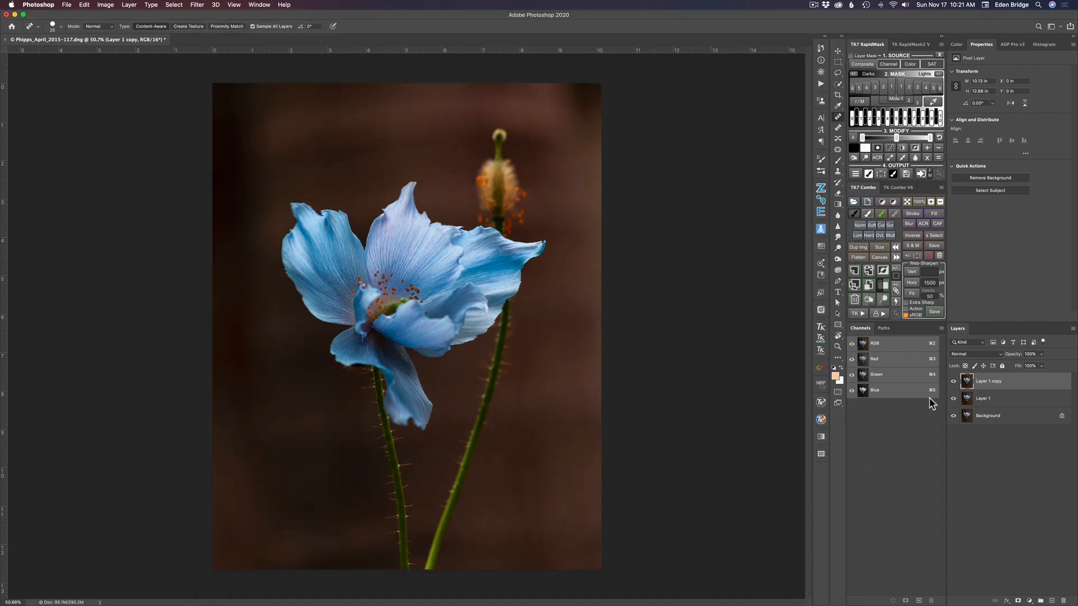
pyautogui.click(954, 383)
pyautogui.click(954, 383)
pyautogui.click(954, 383)
pyautogui.click(954, 382)
pyautogui.click(954, 383)
pyautogui.click(954, 382)
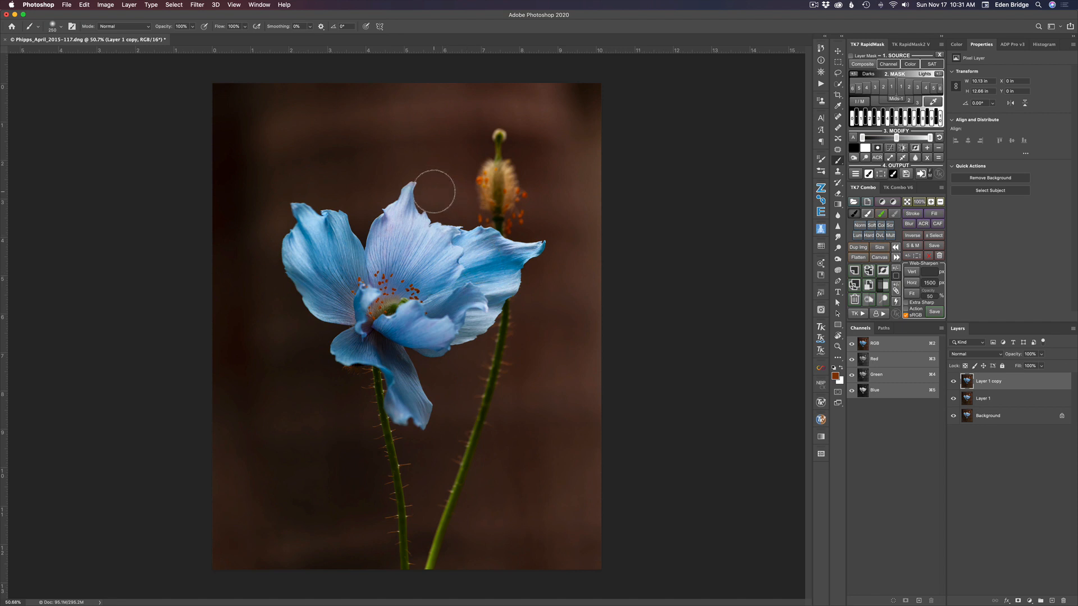
# Select the orange stamens by sampled colour with Color Range at a raised fuzziness and add a Curves adjustment layer masked by that selection
pyautogui.click(174, 5)
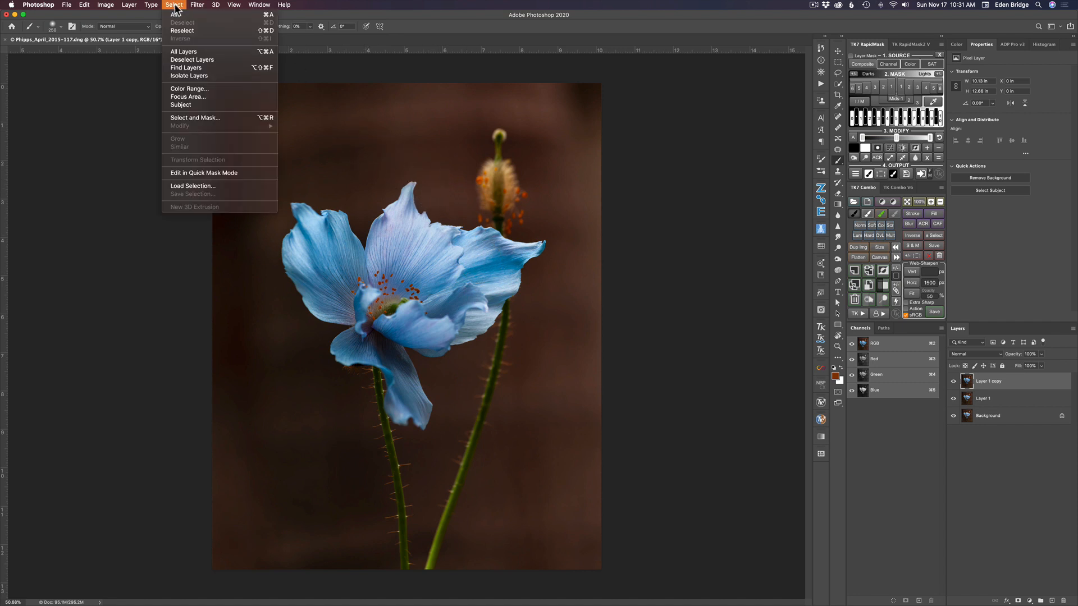
pyautogui.click(206, 90)
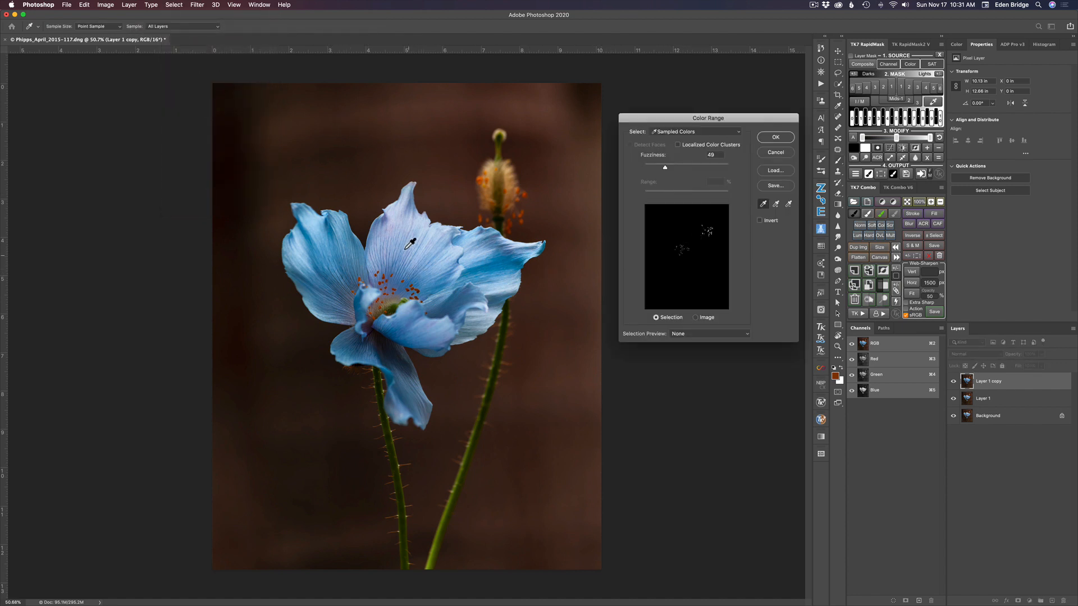
pyautogui.click(362, 236)
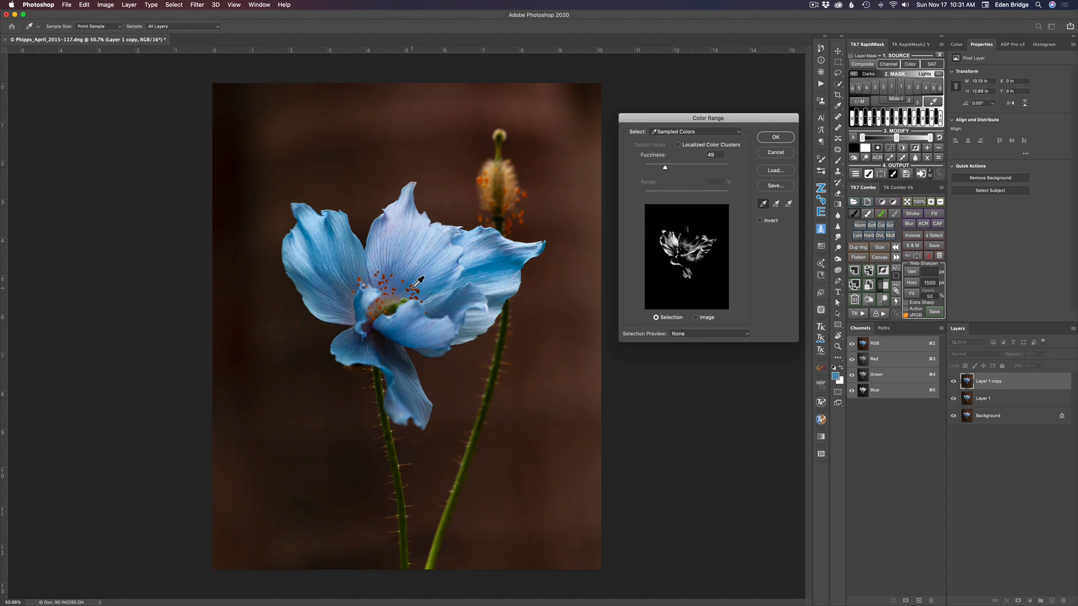
pyautogui.click(415, 287)
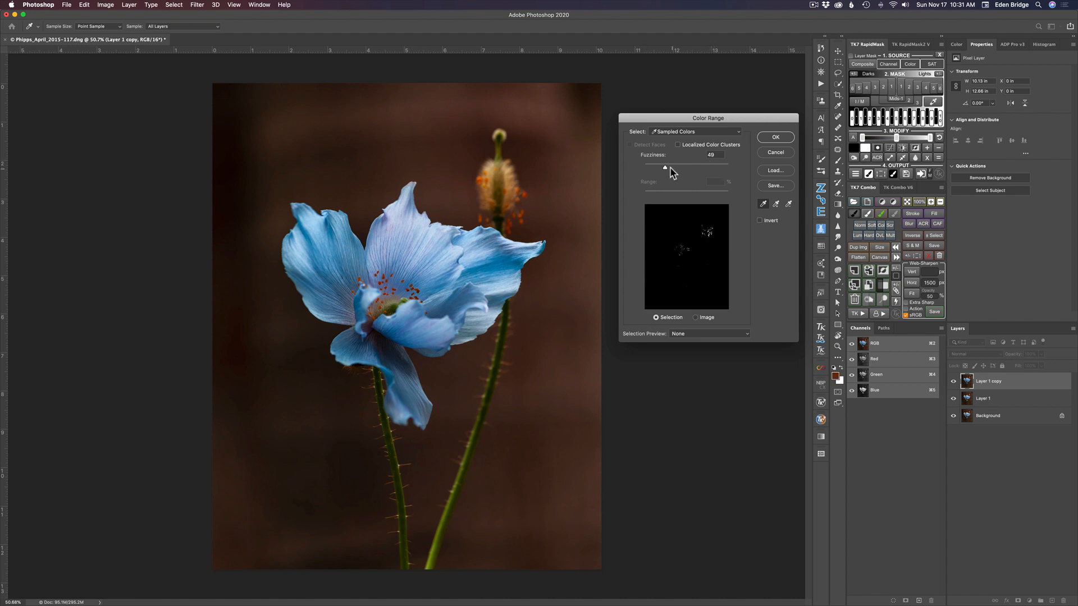
pyautogui.moveTo(666, 167); pyautogui.dragTo(678, 167)
pyautogui.moveTo(677, 167); pyautogui.dragTo(678, 166)
pyautogui.click(776, 138)
pyautogui.press('b')
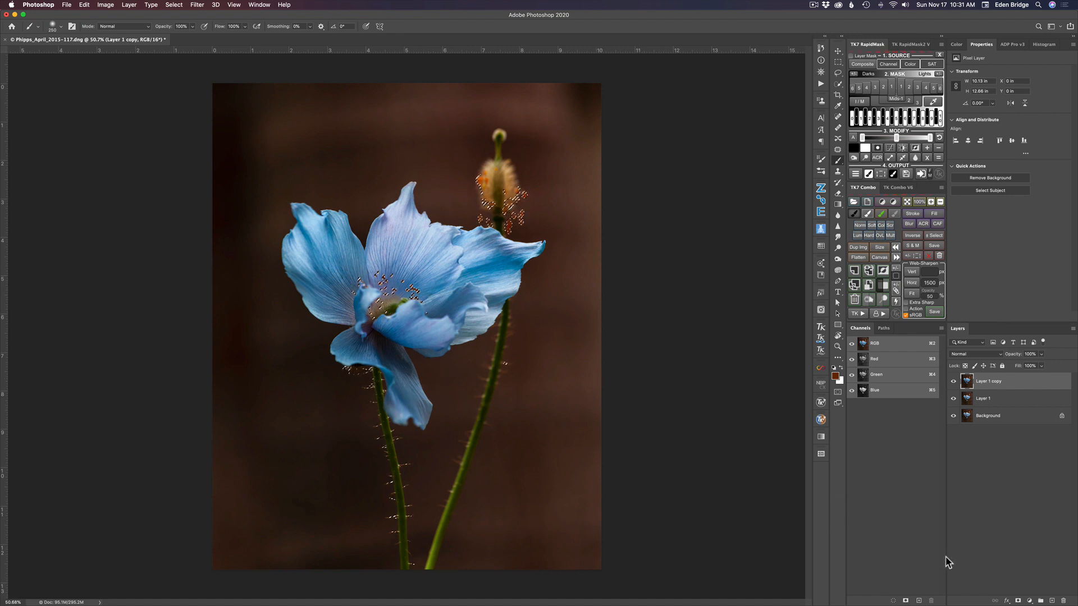
pyautogui.click(1030, 601)
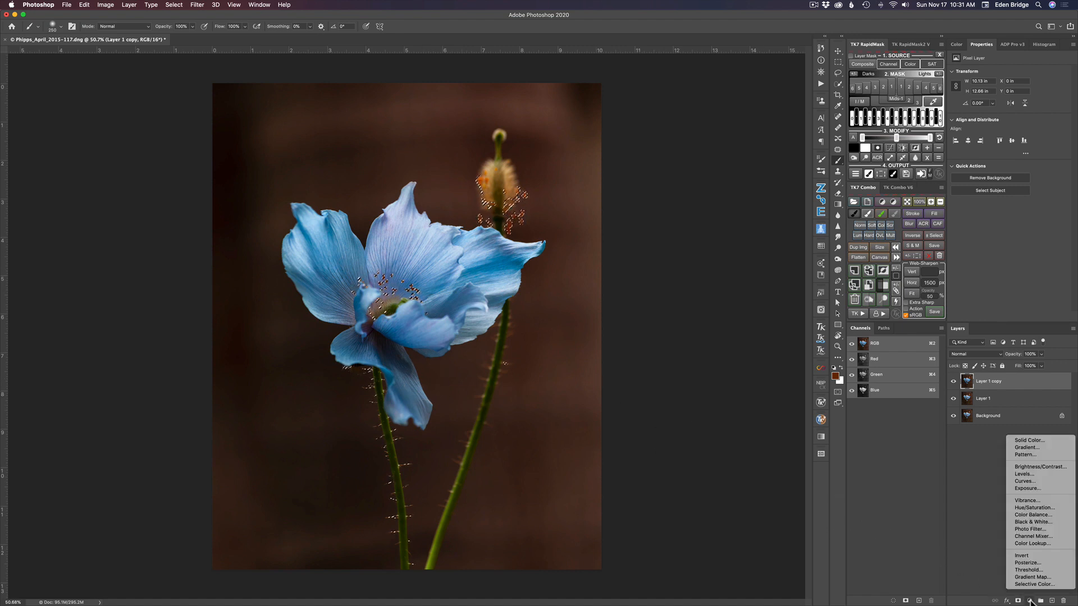
pyautogui.click(1027, 482)
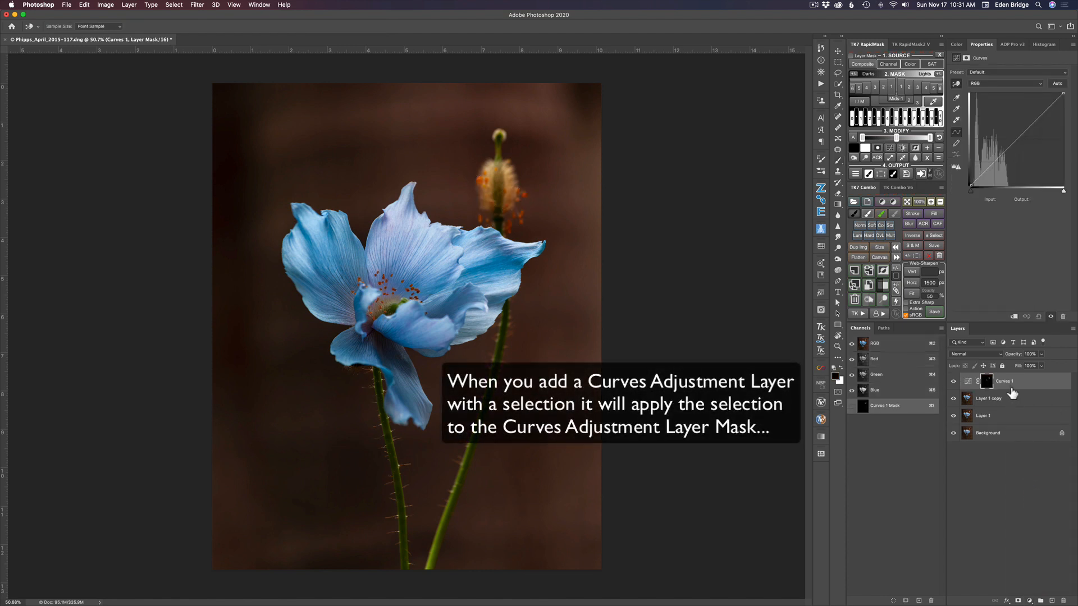
pyautogui.click(998, 355)
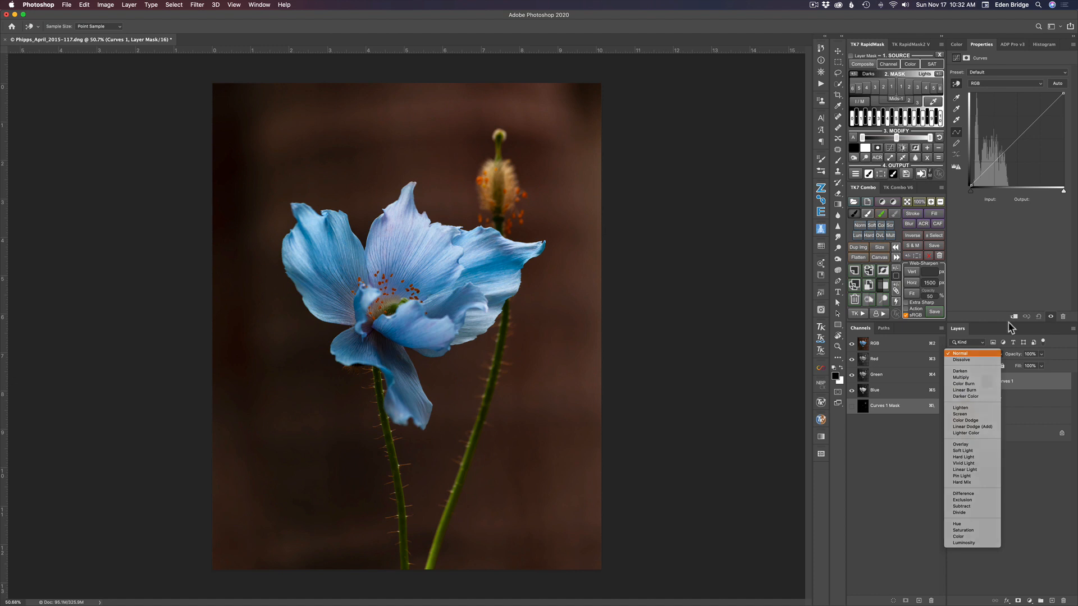
pyautogui.click(984, 354)
pyautogui.moveTo(1015, 138); pyautogui.dragTo(1011, 135)
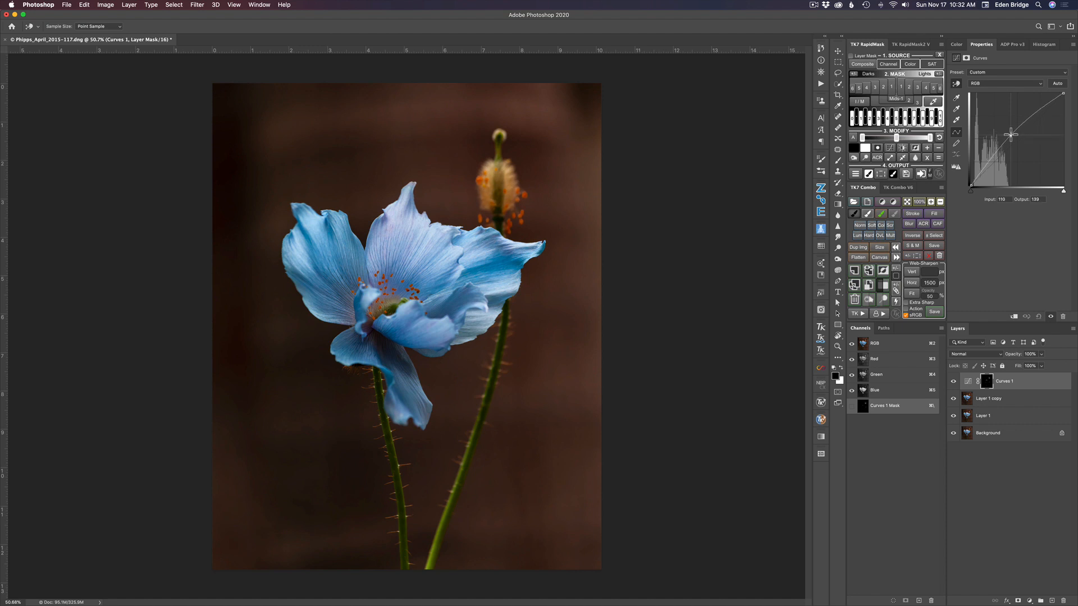
pyautogui.moveTo(1011, 134); pyautogui.dragTo(1073, 145)
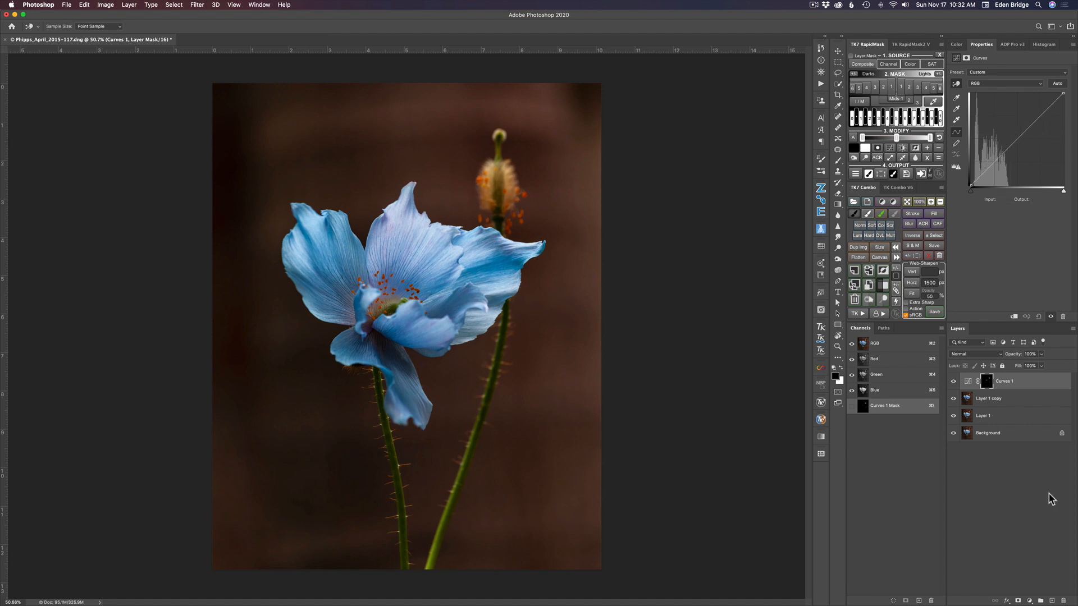
# Set the Curves layer to Screen blending at 66% opacity and compare the stamens before and after
pyautogui.click(986, 358)
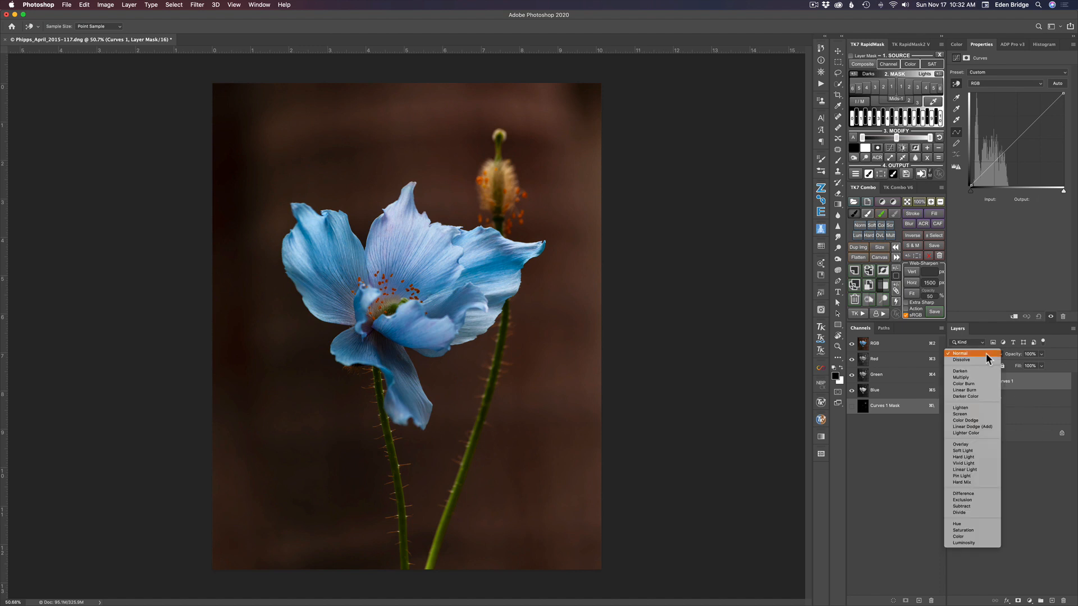
pyautogui.click(968, 416)
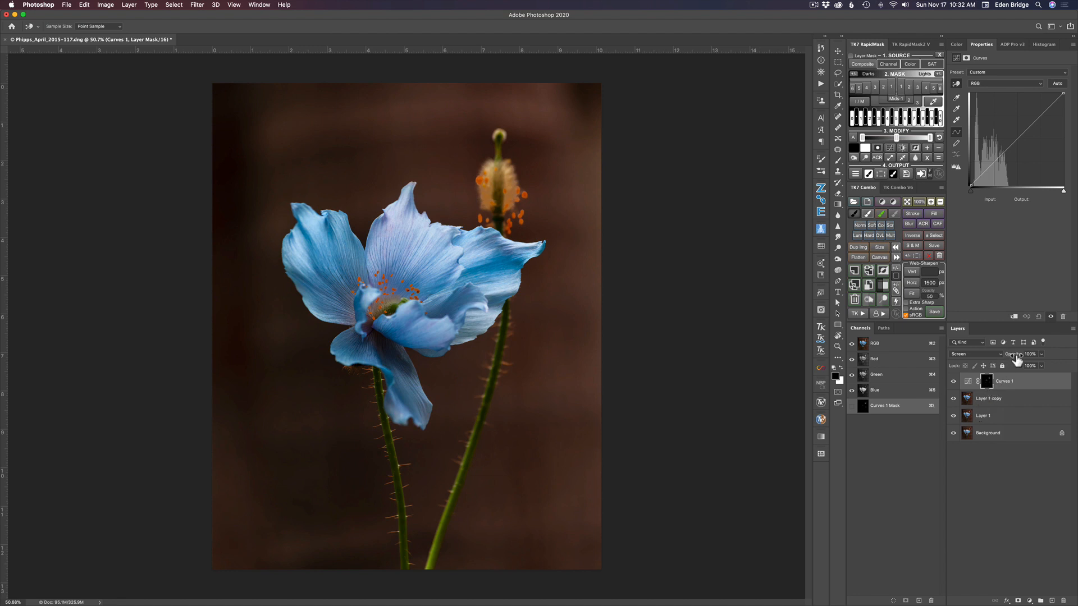
pyautogui.moveTo(1017, 360); pyautogui.dragTo(964, 354)
pyautogui.moveTo(962, 353); pyautogui.dragTo(961, 353)
pyautogui.click(953, 382)
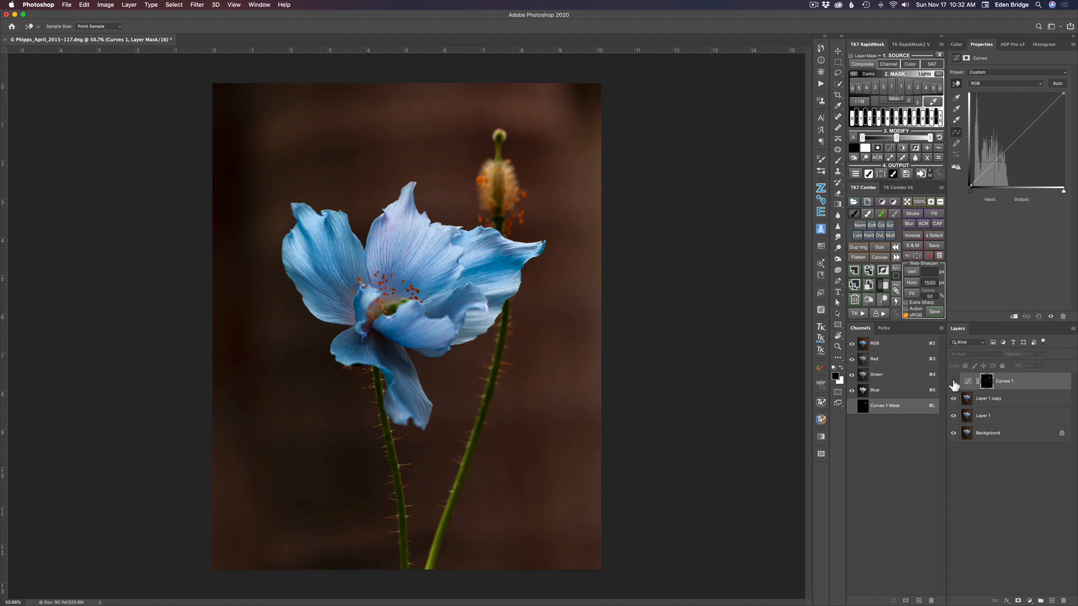
pyautogui.click(953, 382)
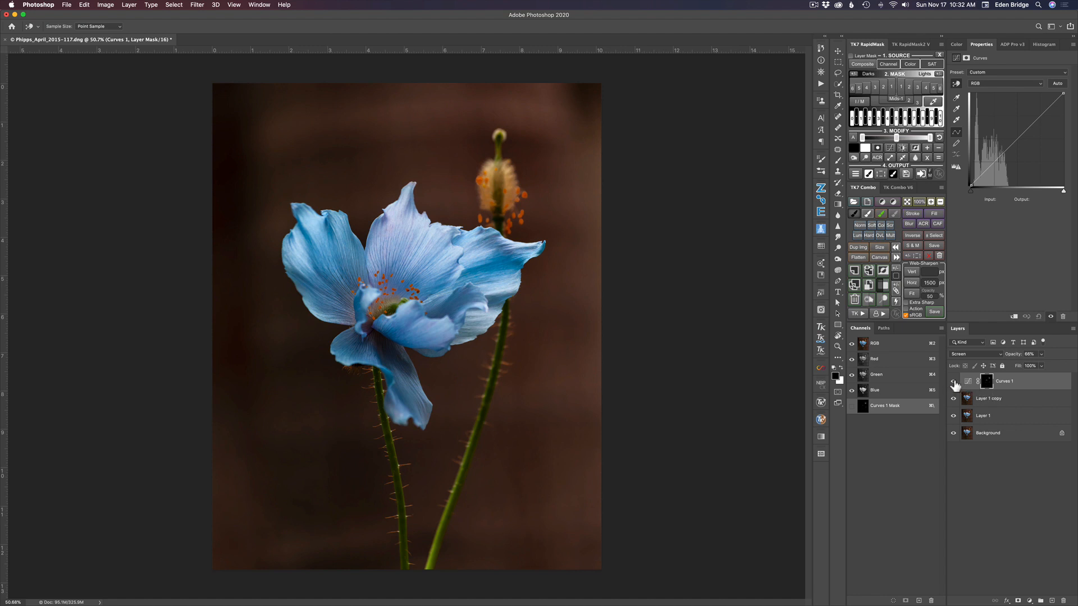
pyautogui.click(954, 383)
pyautogui.click(954, 383)
pyautogui.click(954, 382)
pyautogui.click(954, 382)
# Put the Curves layer into a new group with the default name and add a white layer mask to the group
pyautogui.rightClick(1036, 385)
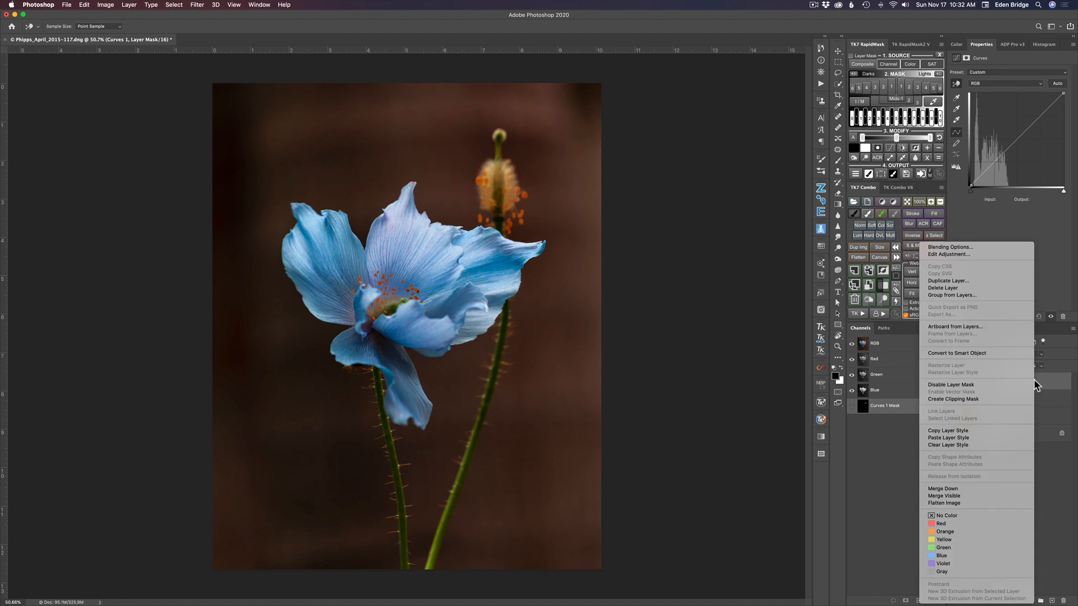
pyautogui.click(943, 295)
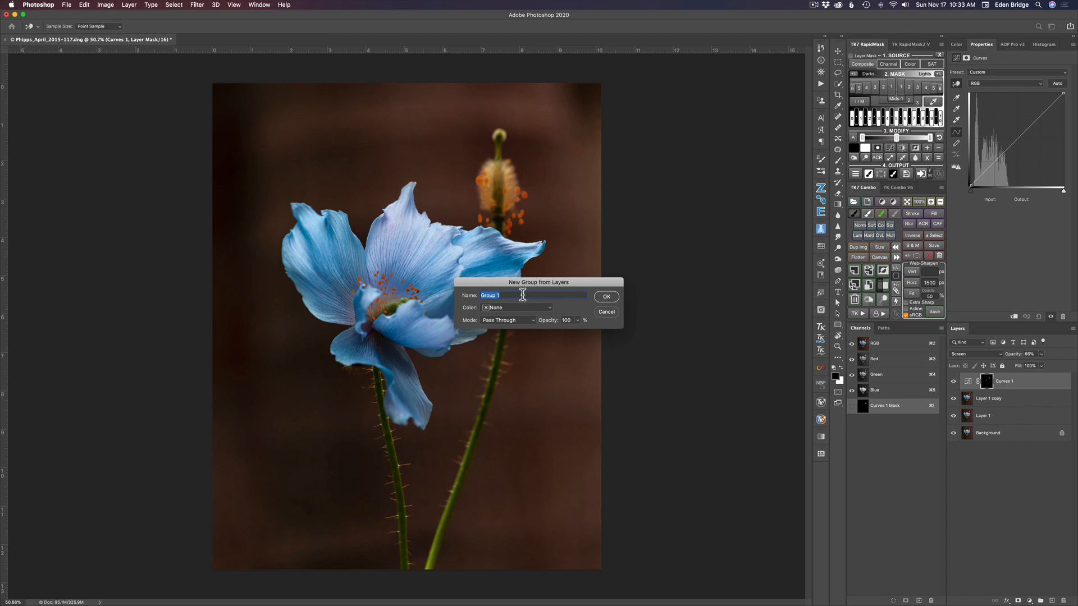
pyautogui.click(609, 297)
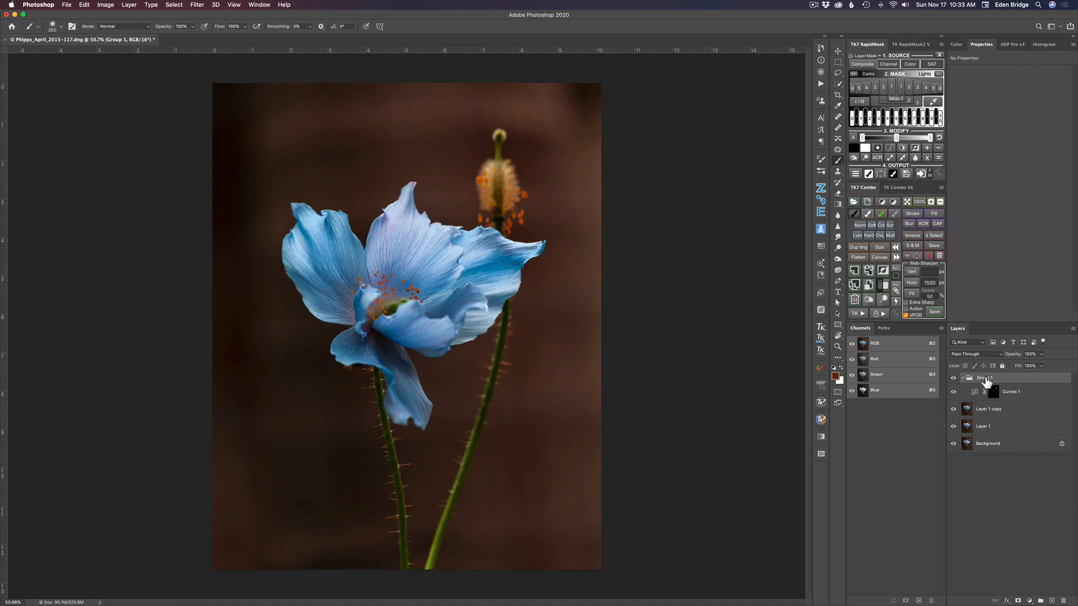
pyautogui.click(1019, 602)
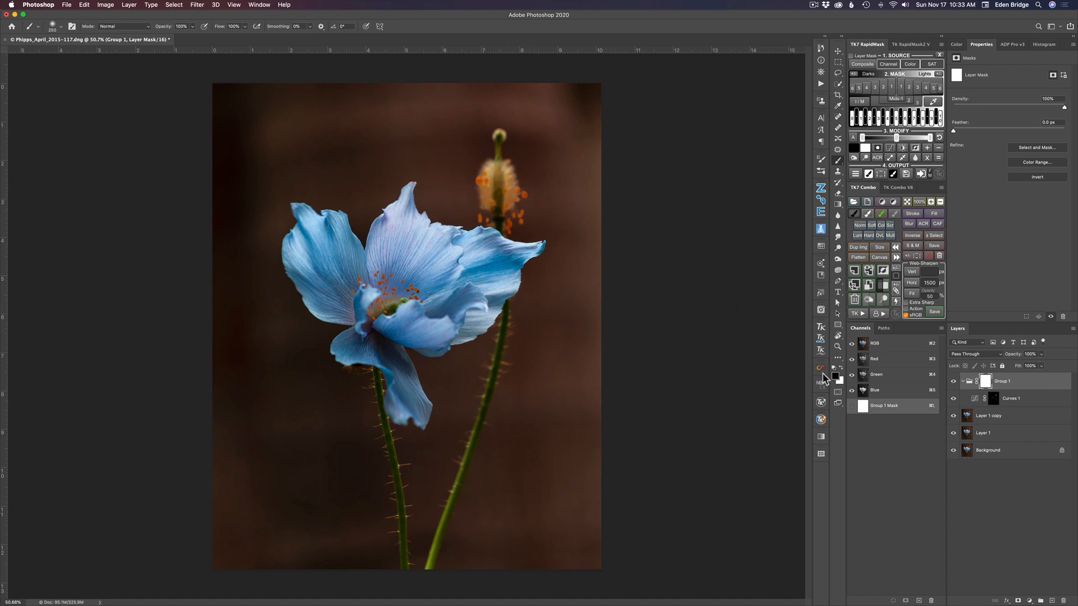
# Paint black on the group mask over the background seed pod to hide the brightening there, and compare the result
pyautogui.press('b')
pyautogui.press('x')
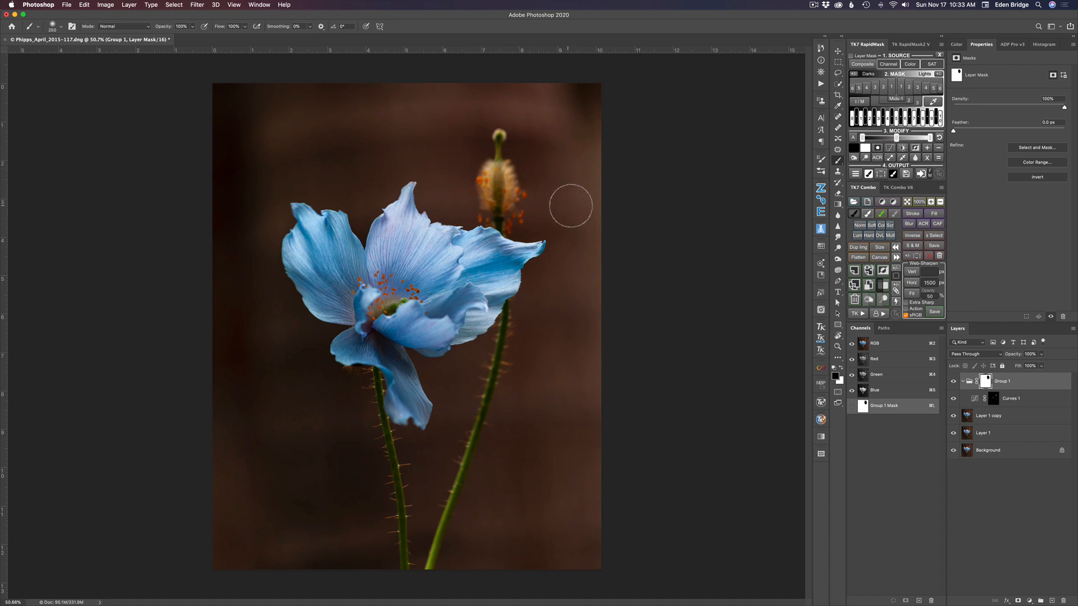
pyautogui.click(953, 381)
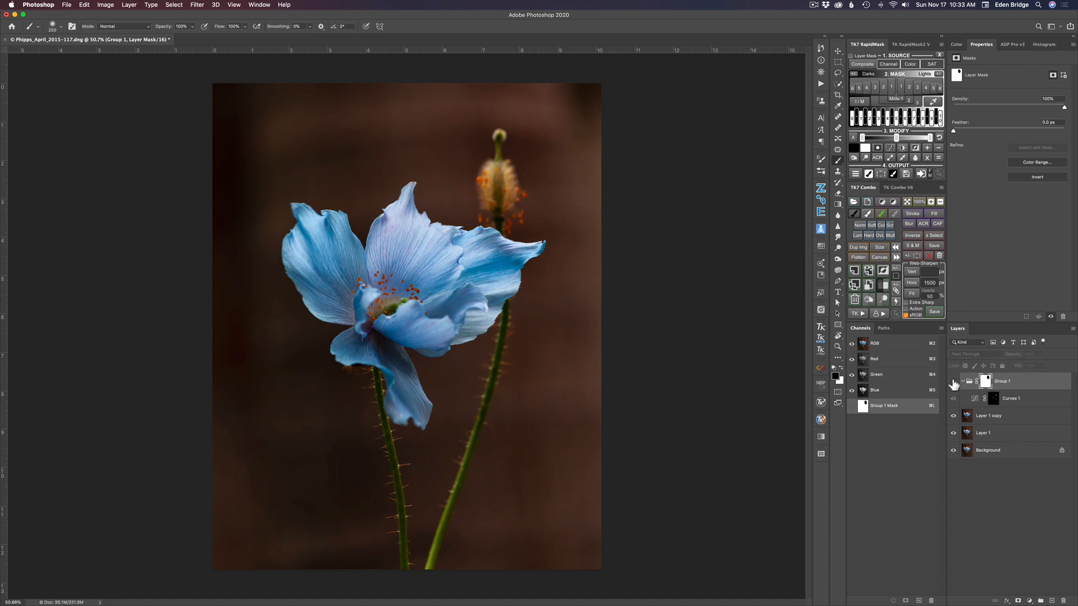
pyautogui.click(953, 383)
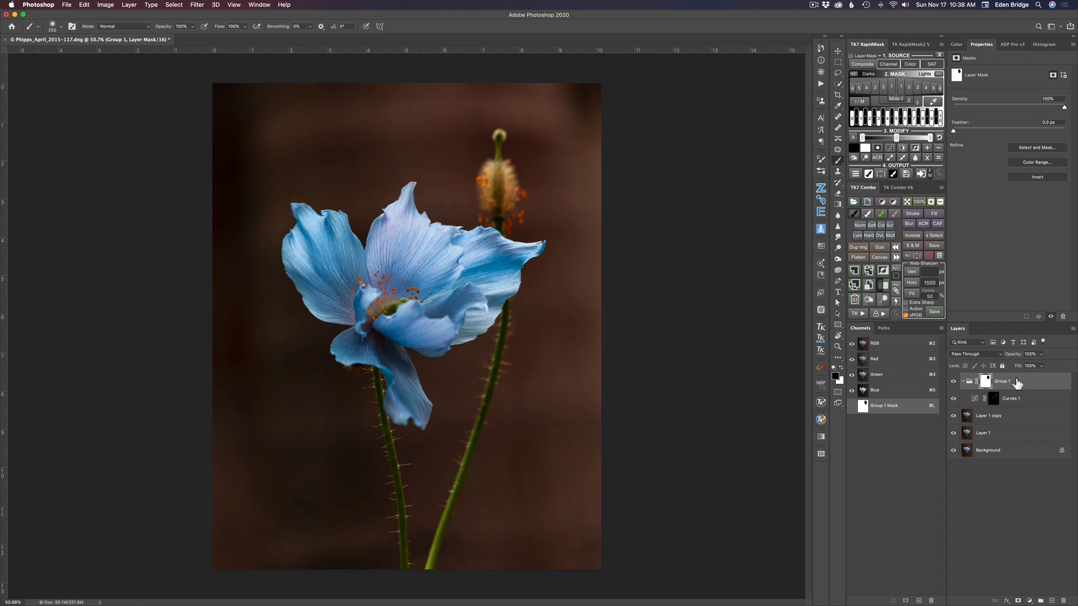
# Stamp all visible layers into a new merged layer on top and open it in Topaz Studio 2
pyautogui.press('shift')
pyautogui.press('alt+super')
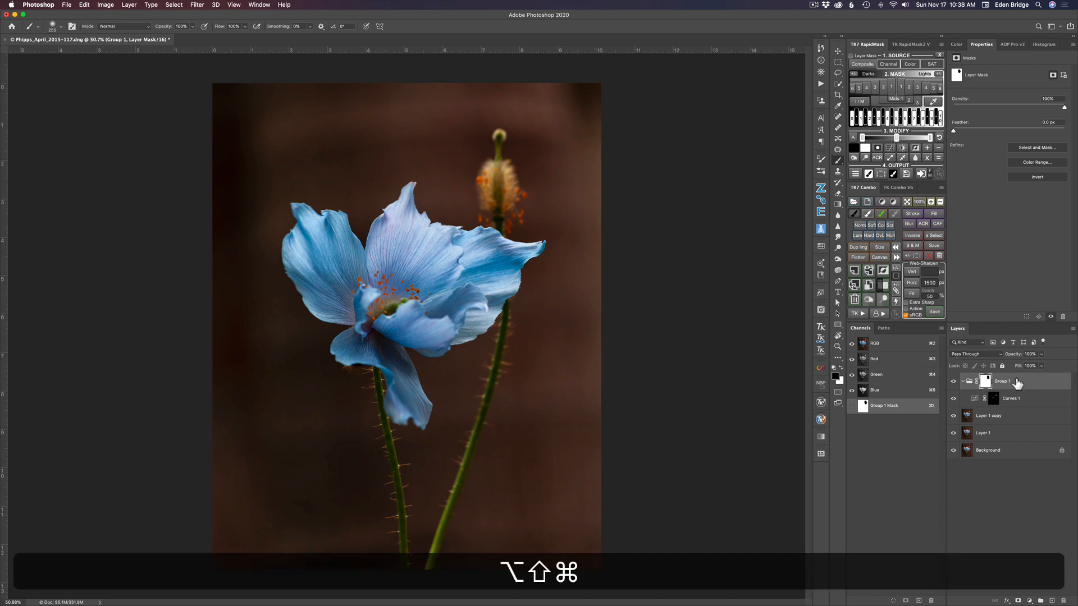
pyautogui.press('alt+shift+super+e')
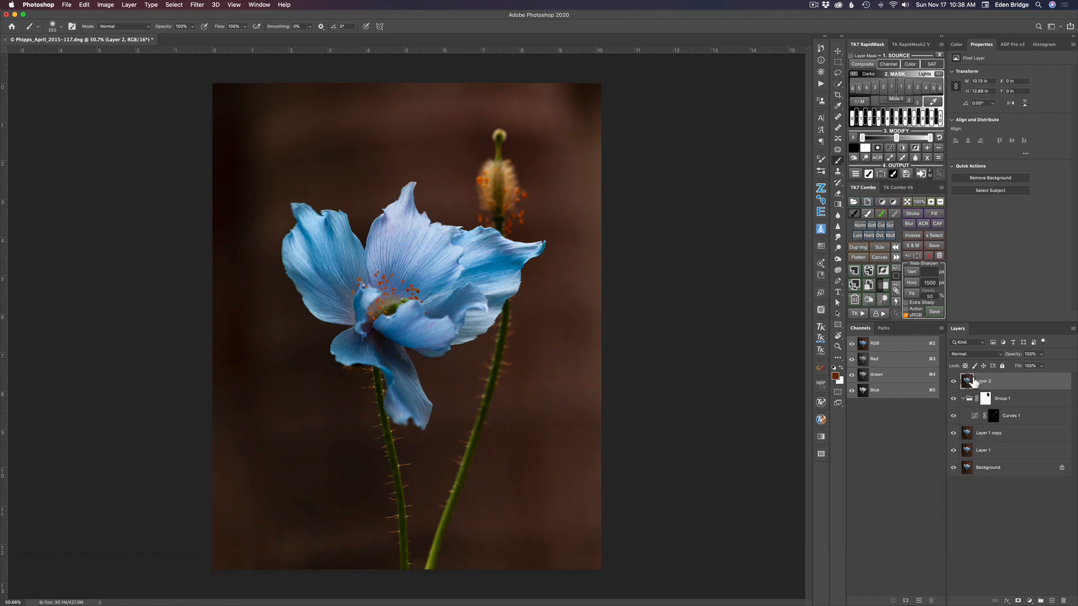
pyautogui.click(198, 6)
pyautogui.moveTo(256, 257)
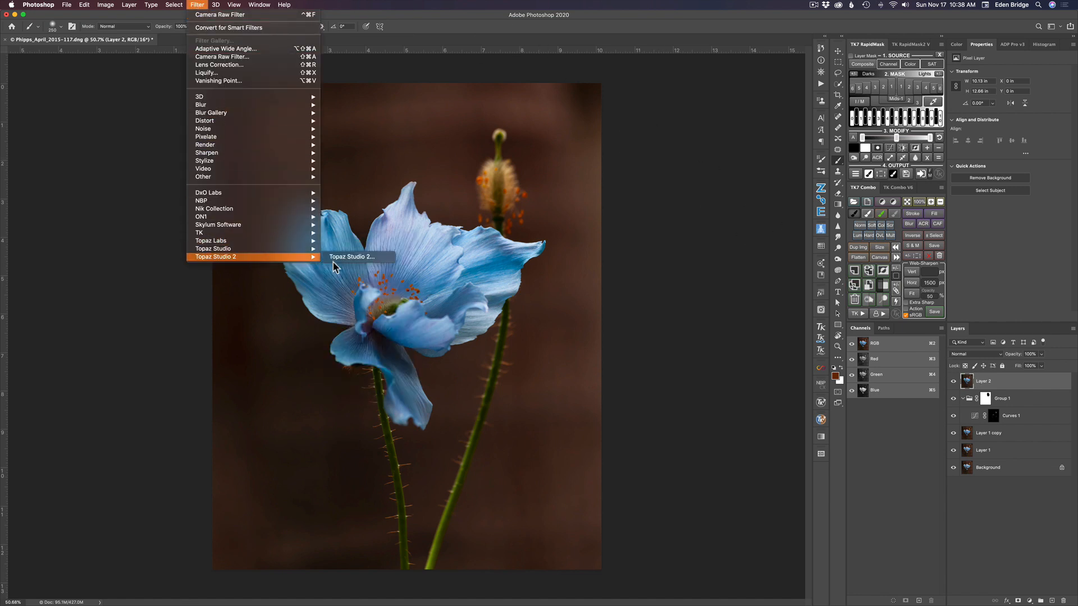
pyautogui.click(356, 258)
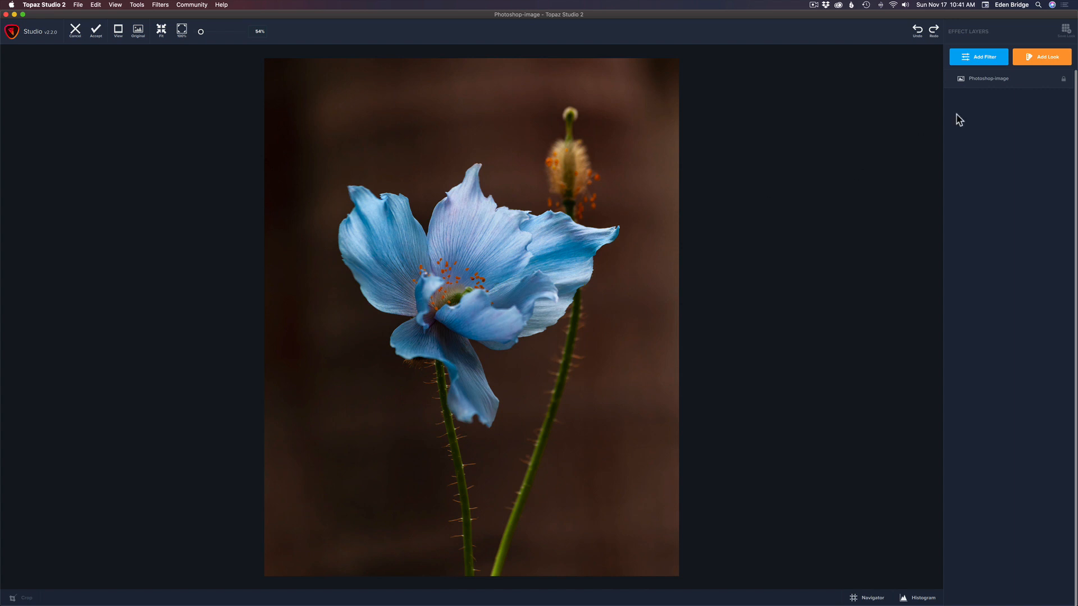
# Add a Precision Contrast filter with Micro contrast 0.31 and Low contrast 0.16, and compare with the original
pyautogui.click(986, 58)
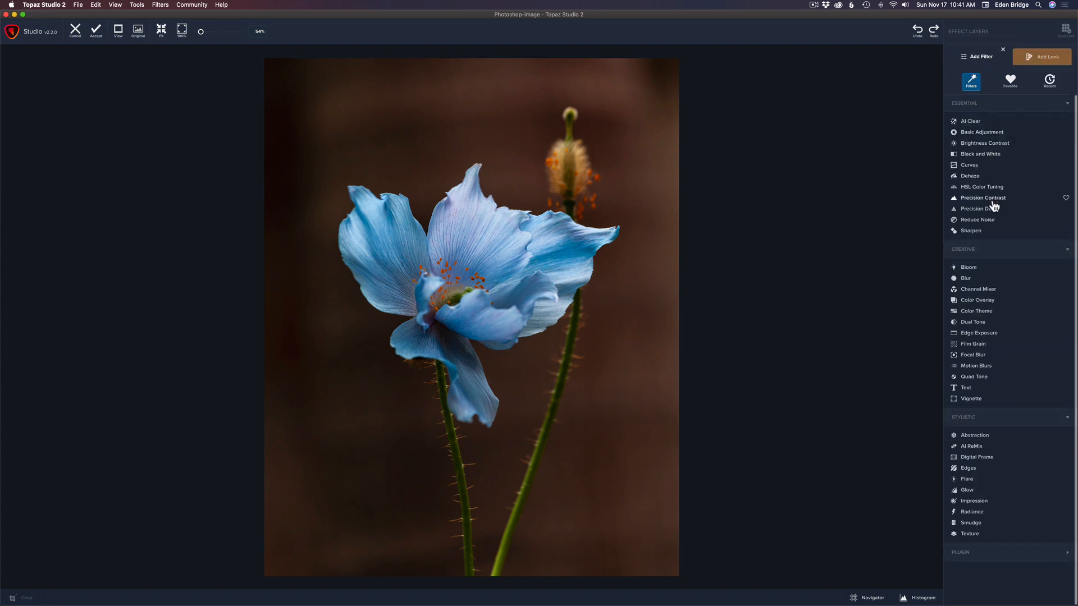
pyautogui.click(990, 200)
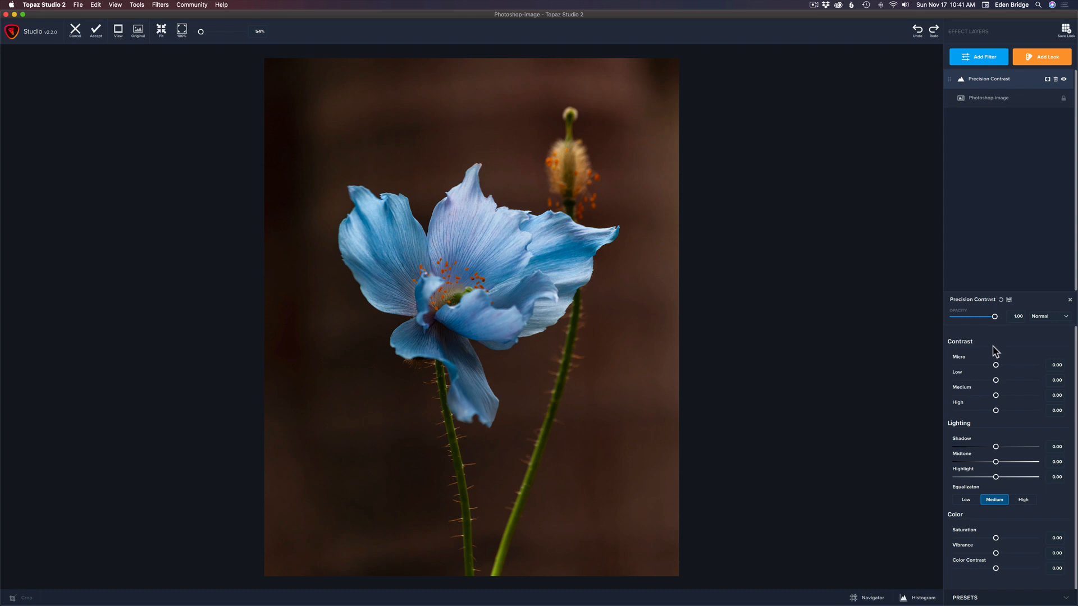
pyautogui.moveTo(996, 366); pyautogui.dragTo(1008, 366)
pyautogui.moveTo(1009, 365); pyautogui.dragTo(1007, 364)
pyautogui.moveTo(996, 381); pyautogui.dragTo(1003, 381)
pyautogui.press('space')
pyautogui.press('space')
pyautogui.press('space')
# Set the Precision Contrast midtone lighting to 0.15 and check its effect on the flower
pyautogui.moveTo(997, 465); pyautogui.dragTo(1003, 466)
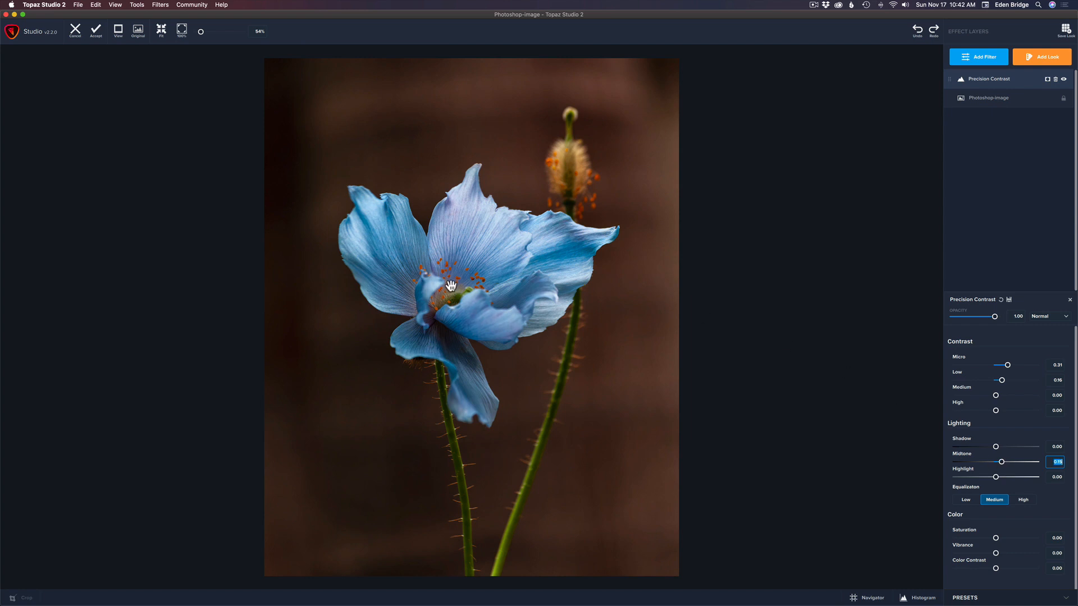
pyautogui.click(815, 316)
pyautogui.click(814, 316)
# Set the Precision Contrast saturation to 0.29, fine-tune the color contrast and apply the result back to the Photoshop layer
pyautogui.moveTo(997, 538); pyautogui.dragTo(1007, 540)
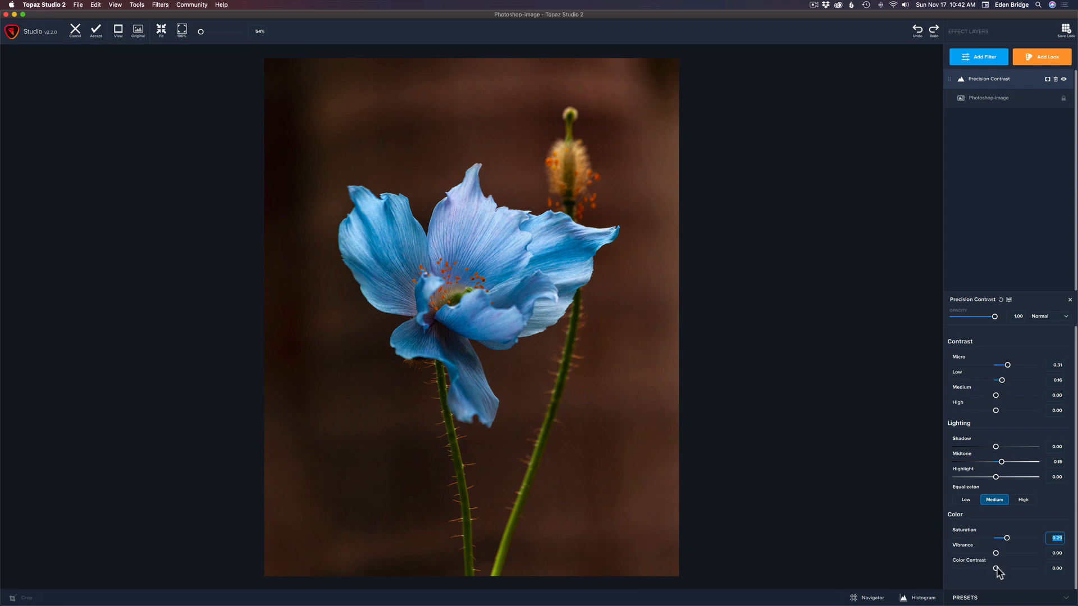
pyautogui.moveTo(997, 570)
pyautogui.mouseDown()
pyautogui.moveTo(1018, 574)
pyautogui.moveTo(999, 571)
pyautogui.mouseUp()
pyautogui.moveTo(997, 567); pyautogui.dragTo(997, 567)
pyautogui.press('space')
pyautogui.click(97, 35)
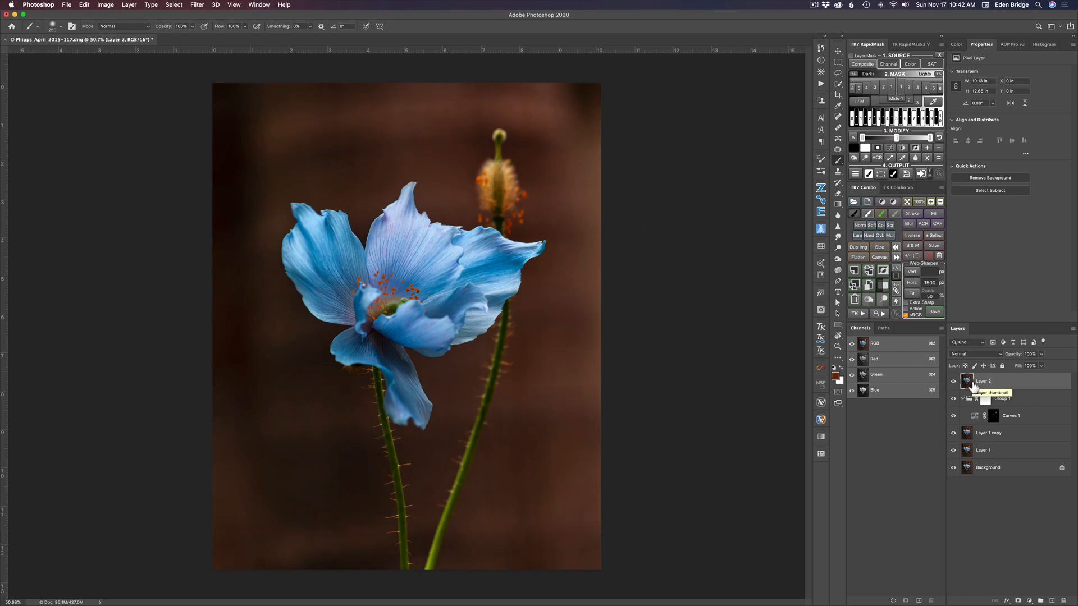
# Add a black mask to the Topaz-processed layer and paint its effect back onto the flower in white at 50% opacity
pyautogui.press('alt')
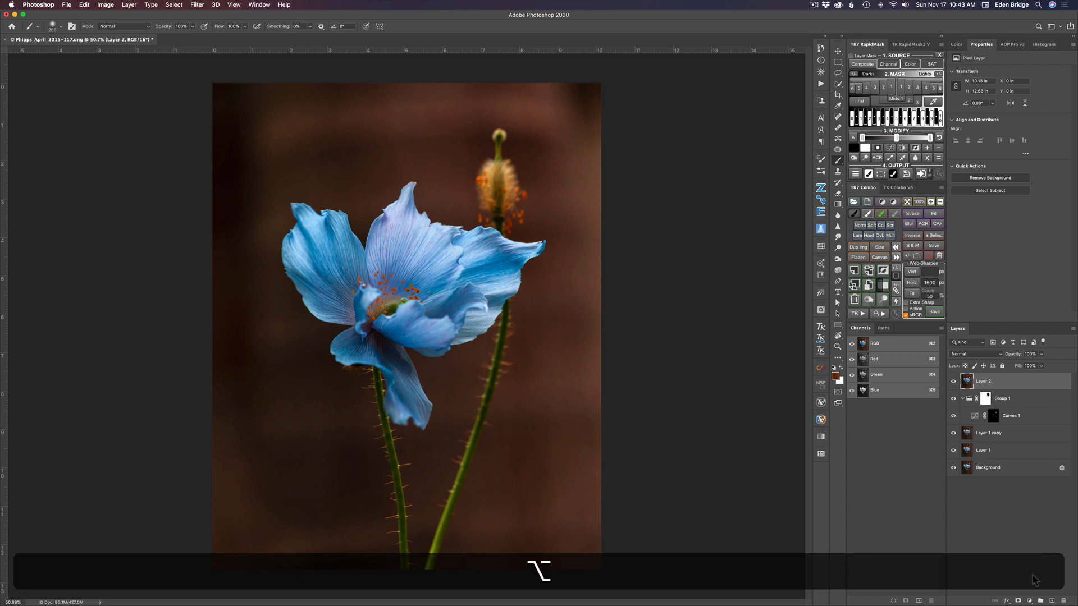
pyautogui.keyDown('alt'); pyautogui.click(1019, 602); pyautogui.keyUp('alt')
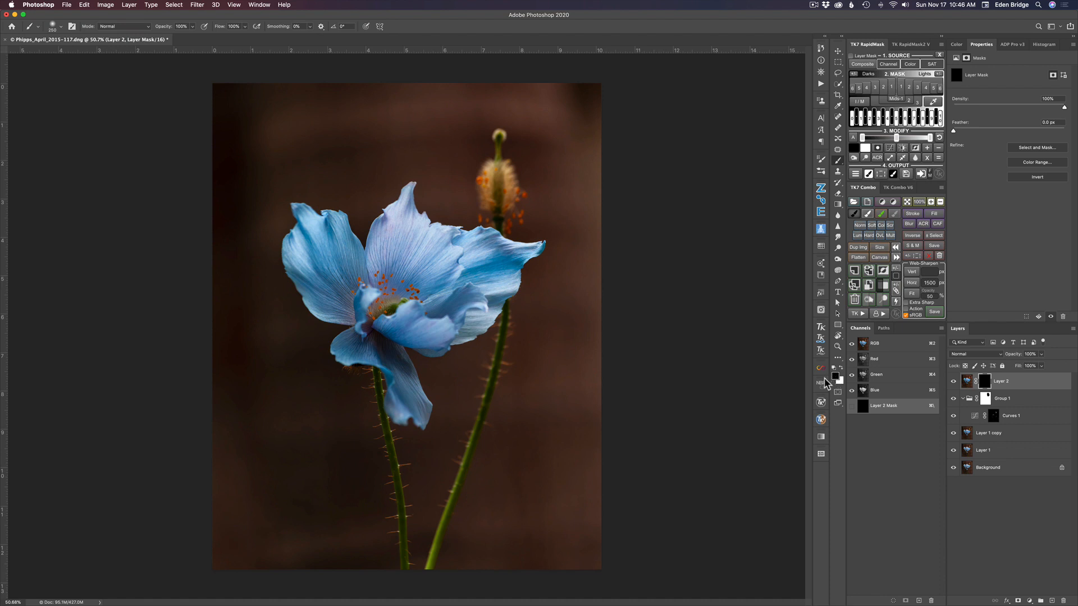
pyautogui.press('x')
pyautogui.press('5')
pyautogui.moveTo(357, 277)
pyautogui.mouseDown()
pyautogui.moveTo(335, 291)
pyautogui.moveTo(343, 311)
pyautogui.moveTo(377, 310)
pyautogui.mouseUp()
# Compare the flower with and without the masked Topaz layer, both close up and in the full image
pyautogui.click(953, 382)
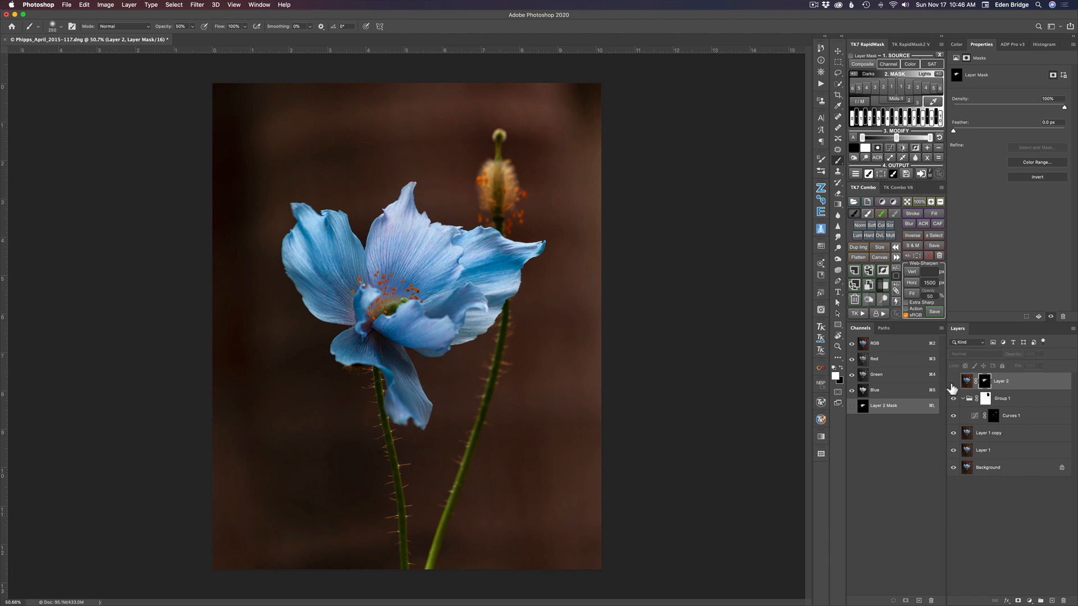
pyautogui.click(953, 382)
pyautogui.scroll(1, 393, 303)
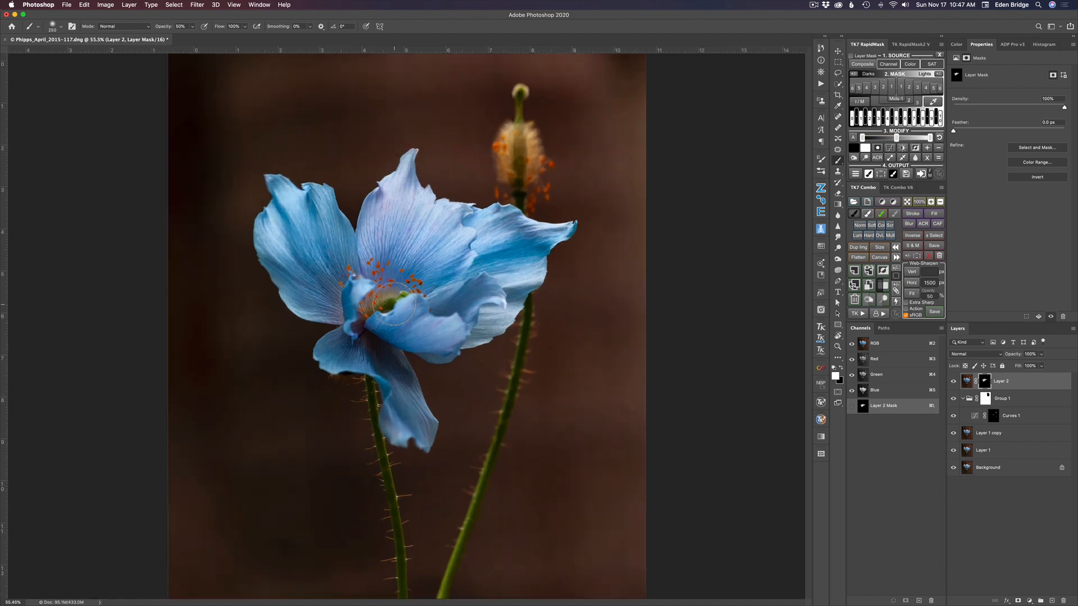
pyautogui.scroll(8, 393, 305)
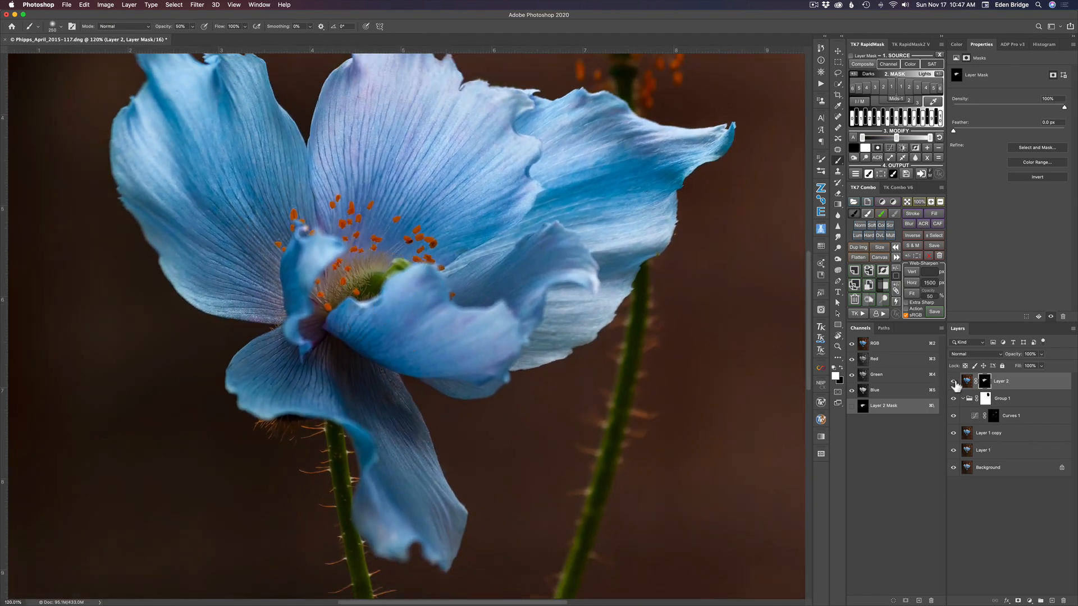
pyautogui.click(953, 382)
pyautogui.click(954, 382)
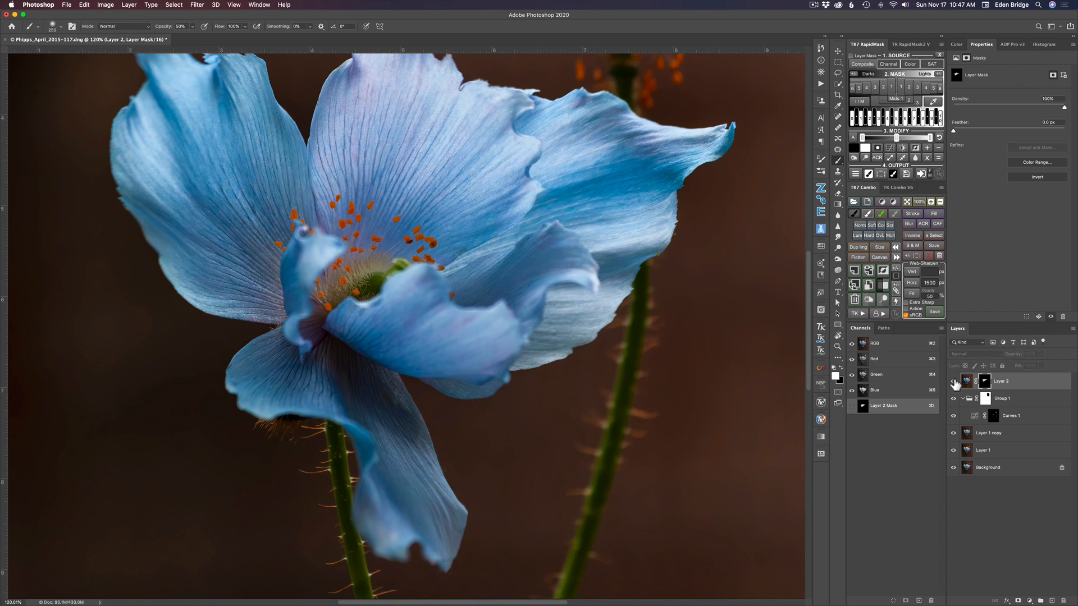
pyautogui.click(954, 382)
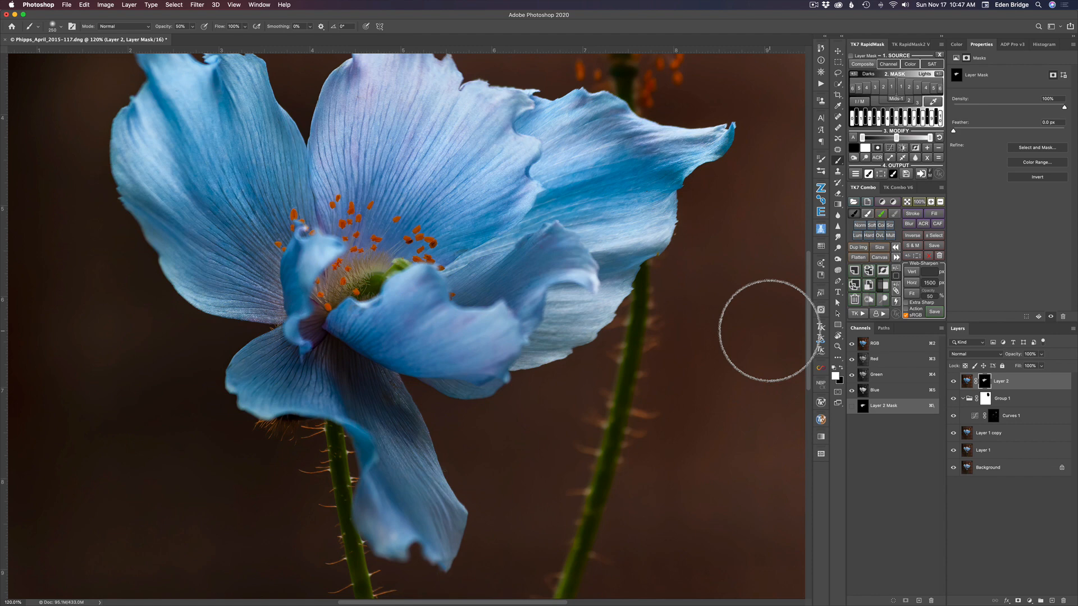
pyautogui.scroll(-5, 768, 331)
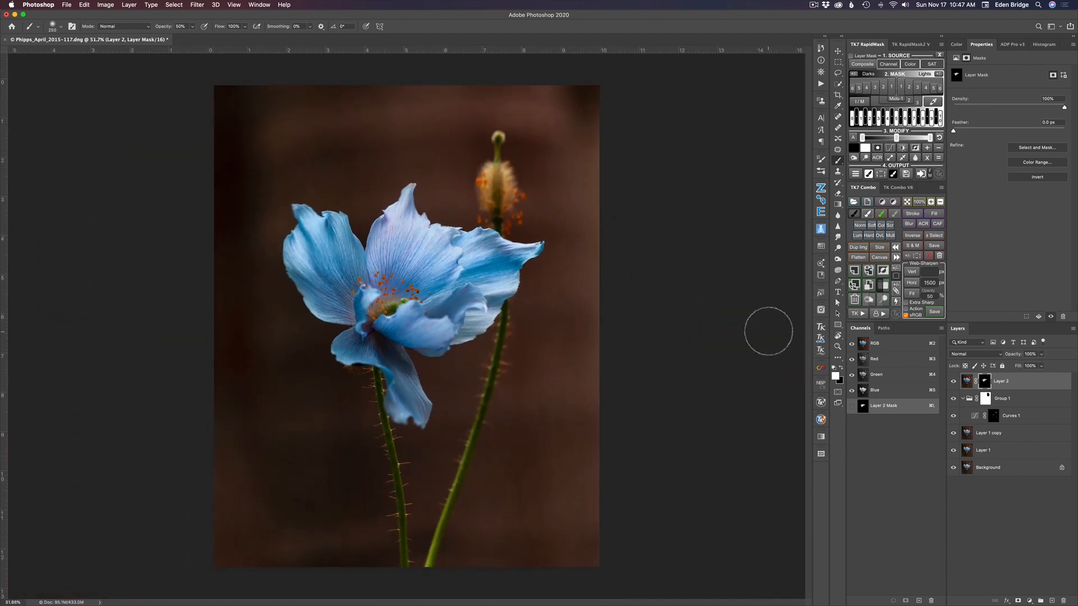
pyautogui.scroll(1, 768, 331)
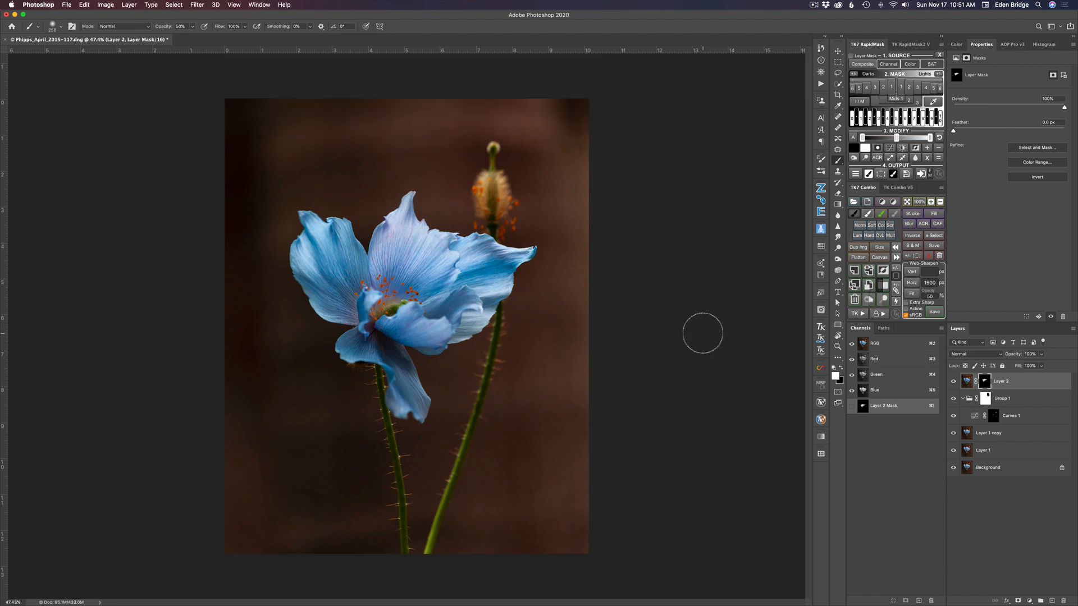
# Lasso a loose outline around the flower and bud and create a TK Freehand Vignette from it with a 410.2 pixel Gaussian Blur
pyautogui.press('l')
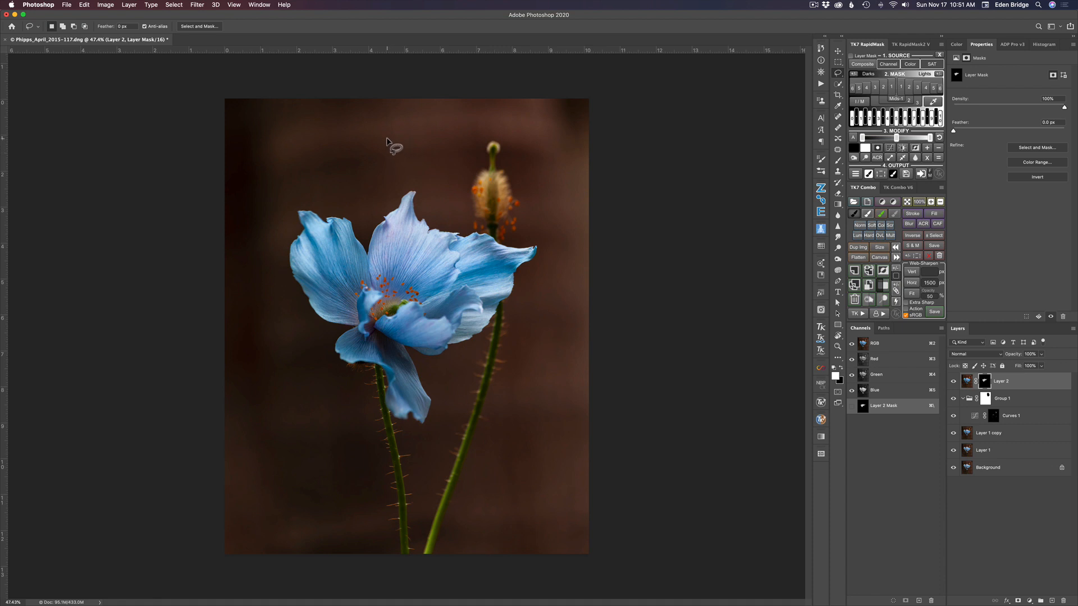
pyautogui.moveTo(386, 141)
pyautogui.mouseDown()
pyautogui.moveTo(339, 137)
pyautogui.moveTo(284, 160)
pyautogui.moveTo(267, 204)
pyautogui.moveTo(278, 292)
pyautogui.moveTo(261, 373)
pyautogui.moveTo(283, 416)
pyautogui.moveTo(287, 480)
pyautogui.moveTo(313, 512)
pyautogui.moveTo(374, 504)
pyautogui.moveTo(417, 523)
pyautogui.moveTo(476, 516)
pyautogui.moveTo(553, 470)
pyautogui.moveTo(560, 176)
pyautogui.moveTo(547, 136)
pyautogui.moveTo(500, 117)
pyautogui.moveTo(360, 150)
pyautogui.mouseUp()
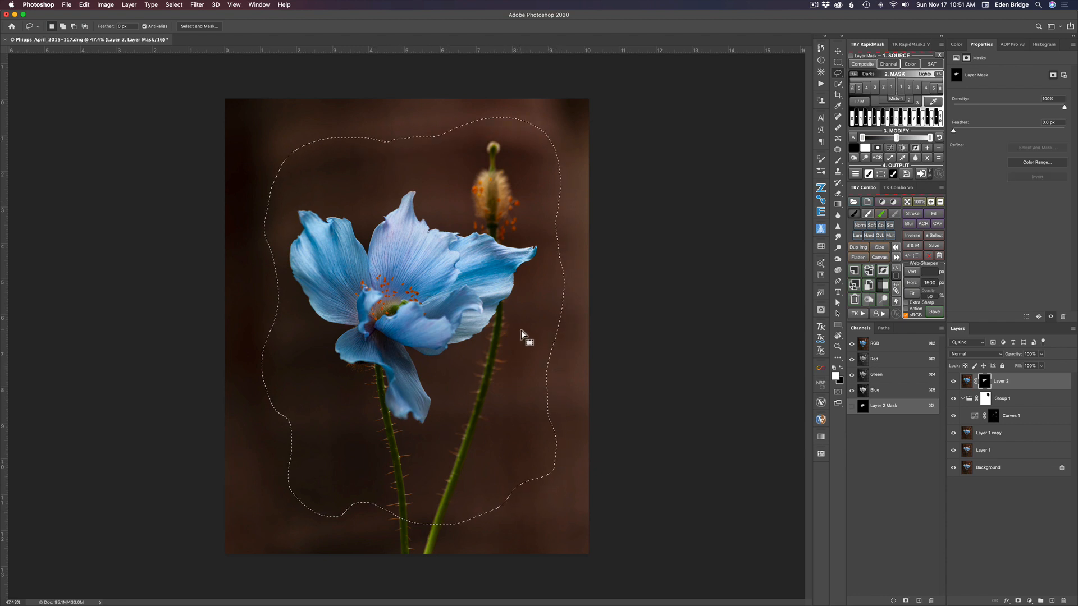
pyautogui.click(862, 315)
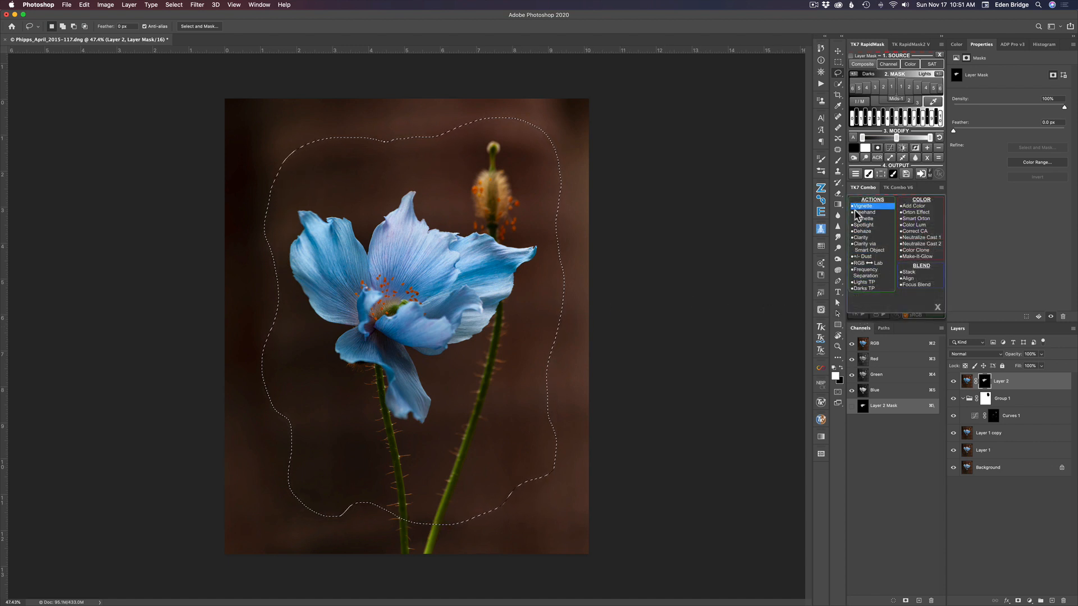
pyautogui.click(868, 218)
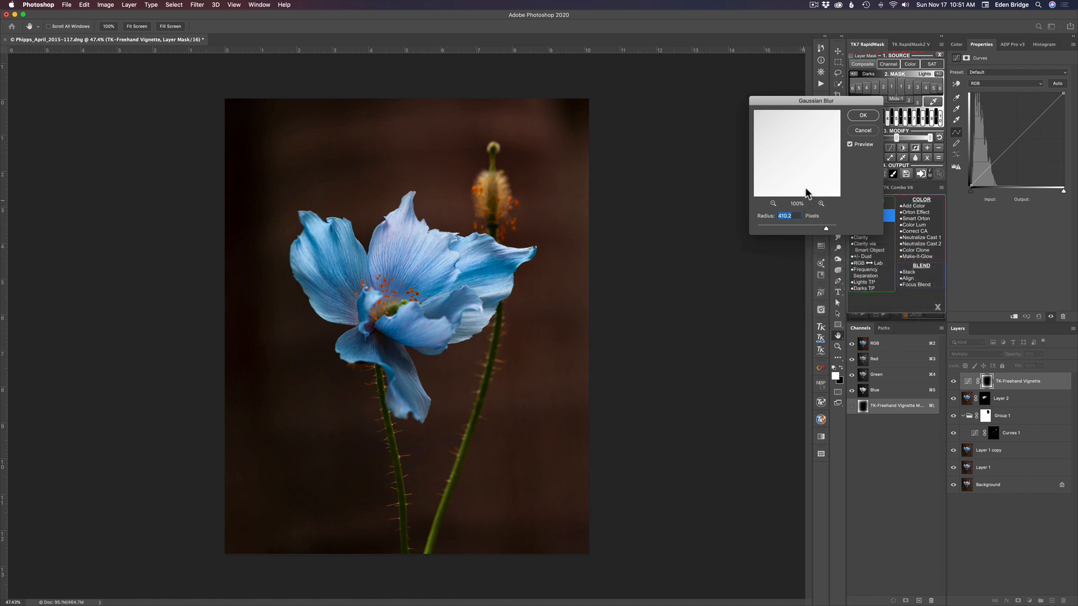
pyautogui.click(863, 117)
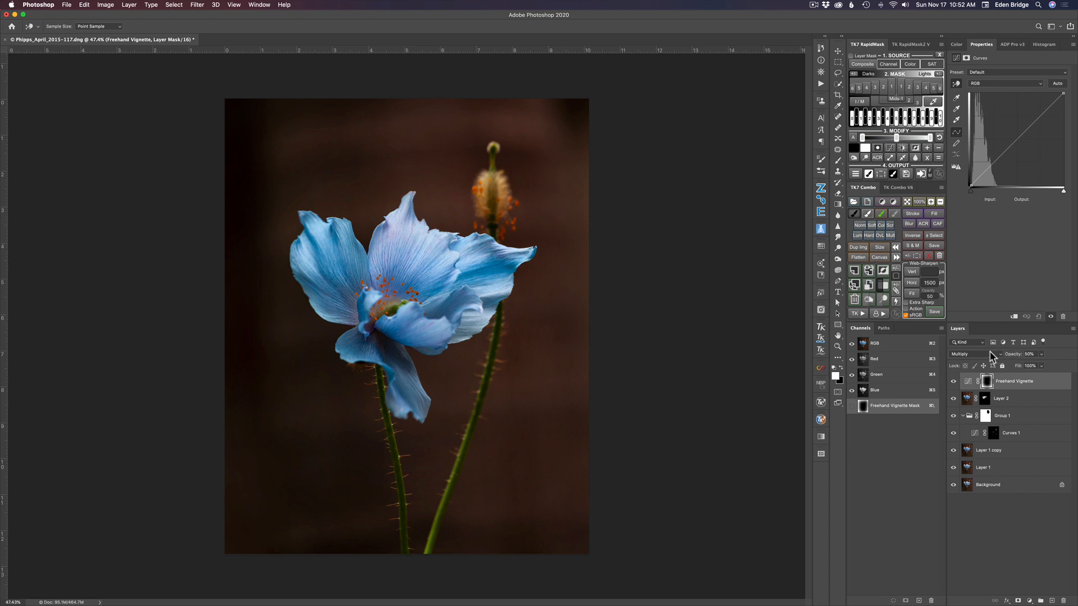
# Compare the image with and without the Freehand Vignette and set the vignette layer's opacity to 75%
pyautogui.click(953, 382)
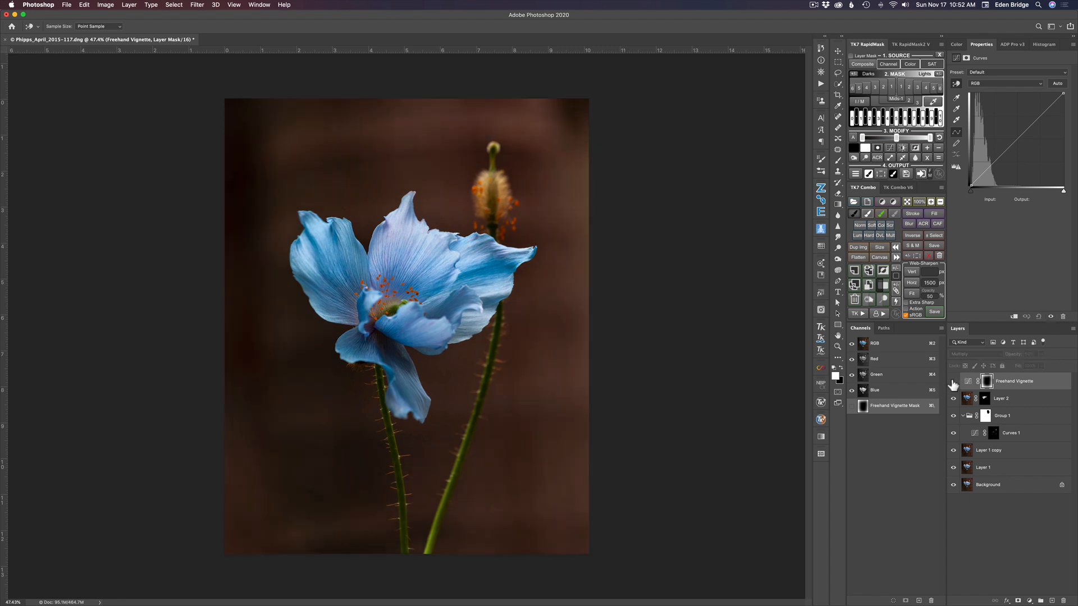
pyautogui.click(953, 382)
pyautogui.click(953, 382)
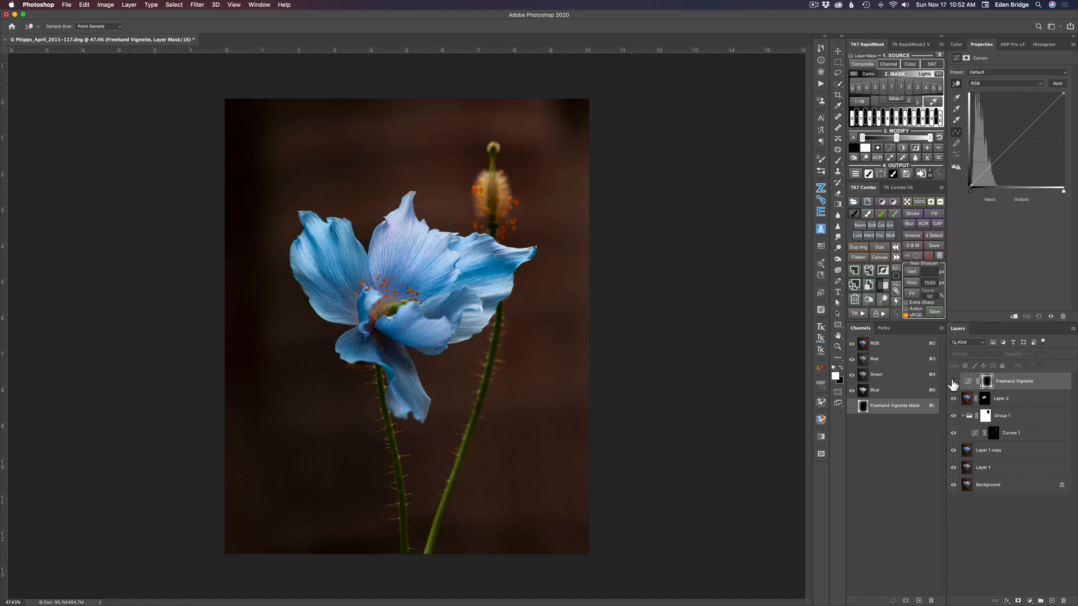
pyautogui.click(953, 382)
pyautogui.moveTo(1013, 359); pyautogui.dragTo(1022, 358)
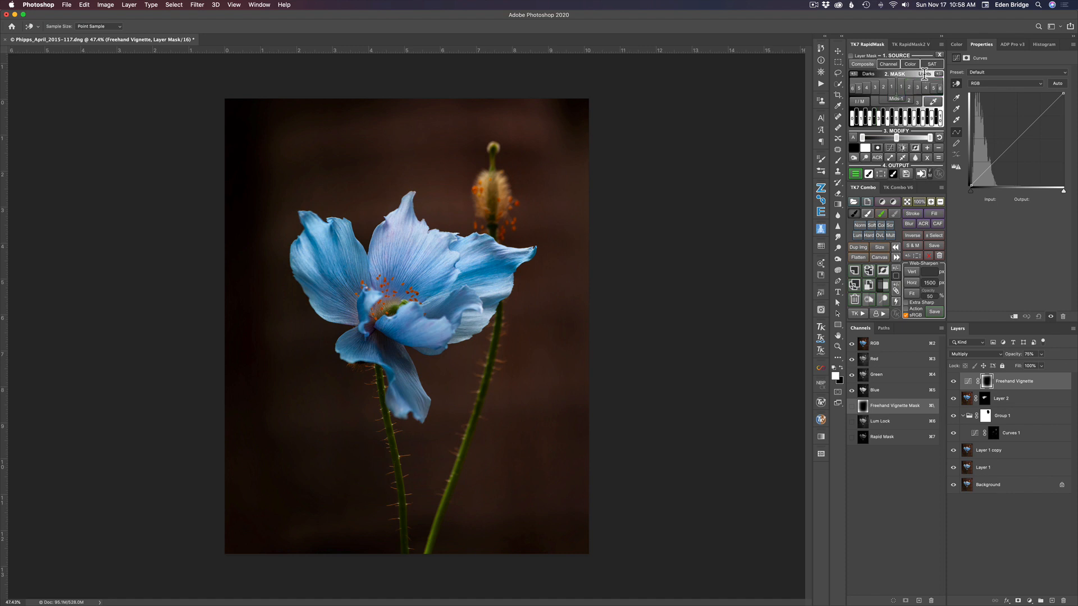
# Preview the Lights luminosity masks from 1 to 6 to examine which bright petal areas each one isolates
pyautogui.click(887, 63)
pyautogui.click(903, 88)
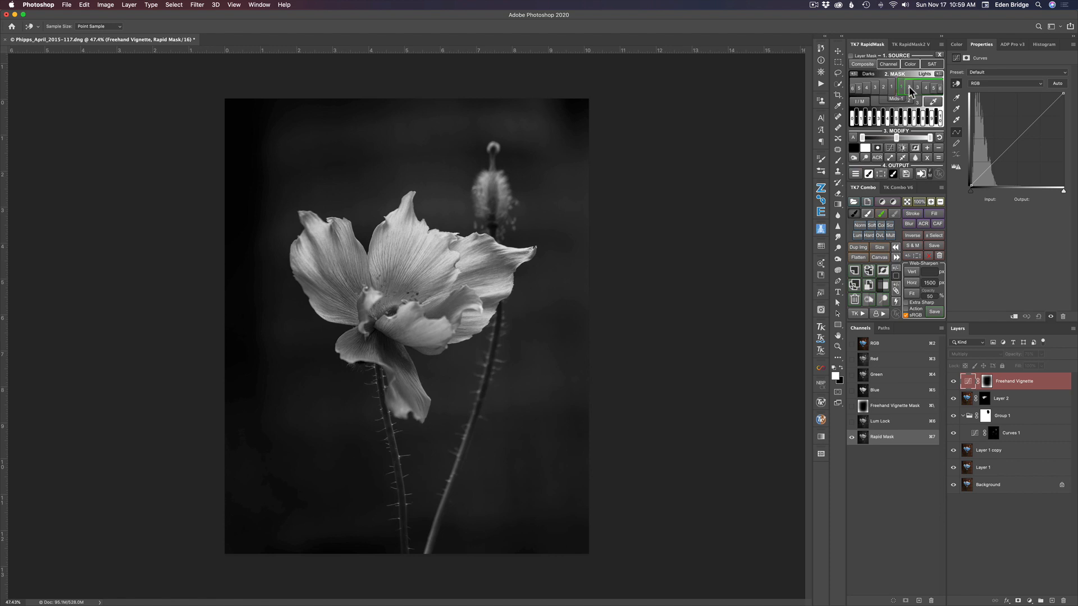
pyautogui.click(911, 89)
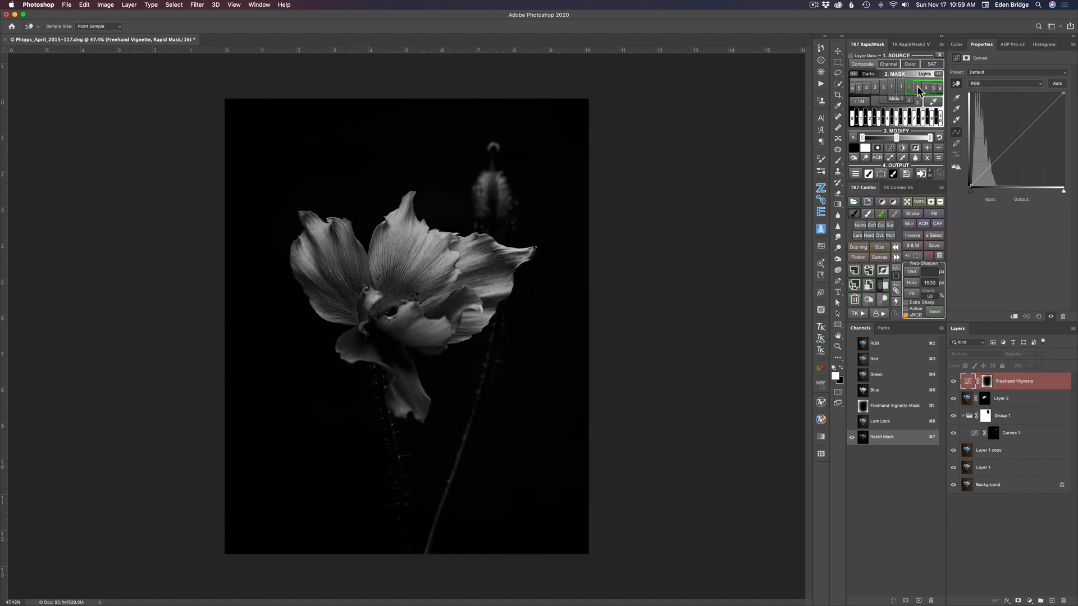
pyautogui.click(918, 89)
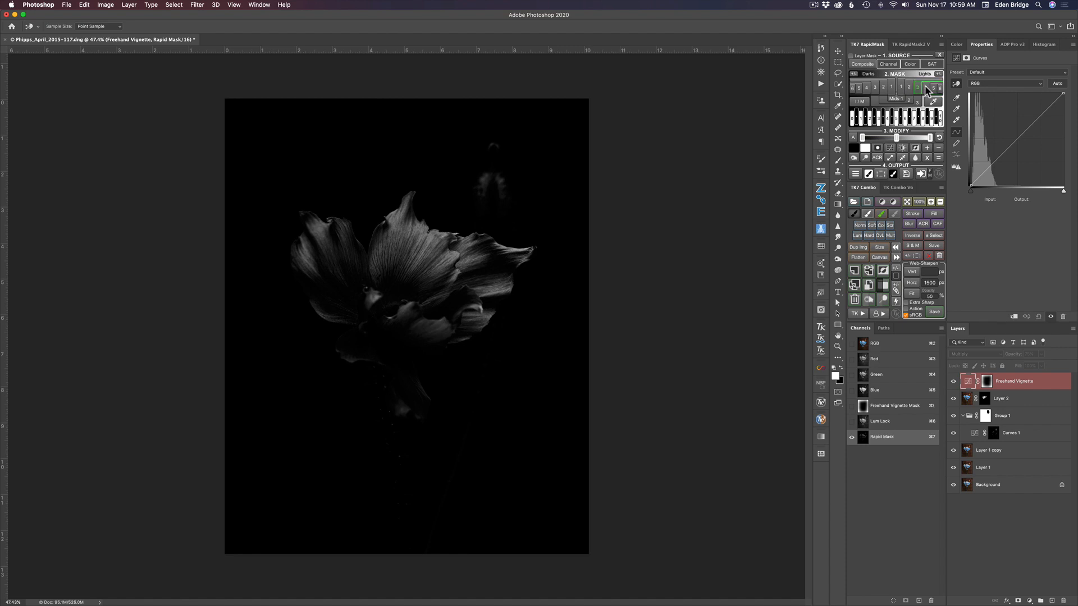
pyautogui.click(926, 89)
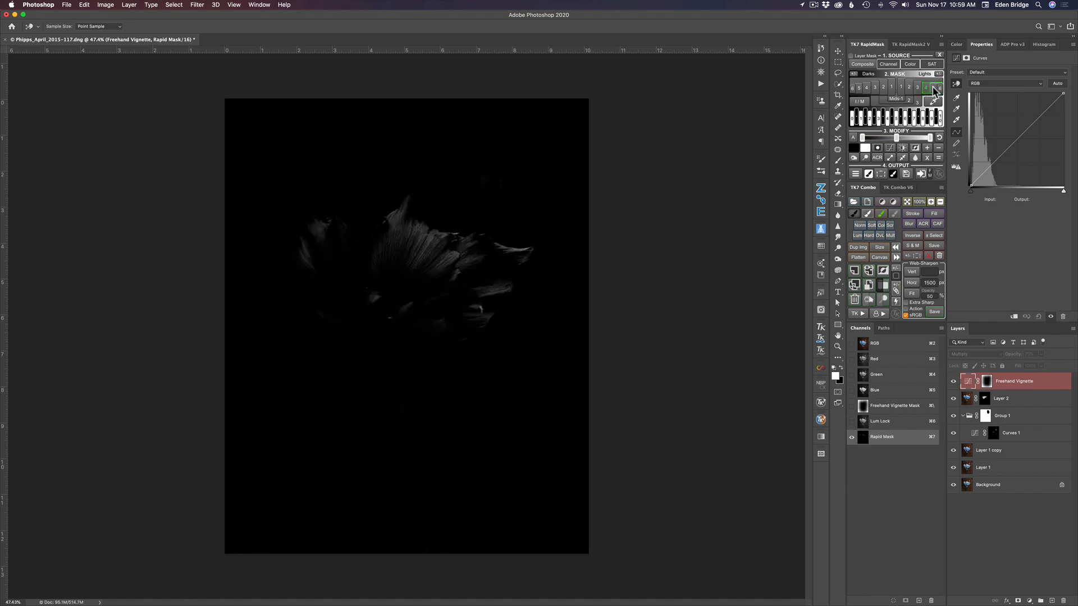
pyautogui.click(935, 88)
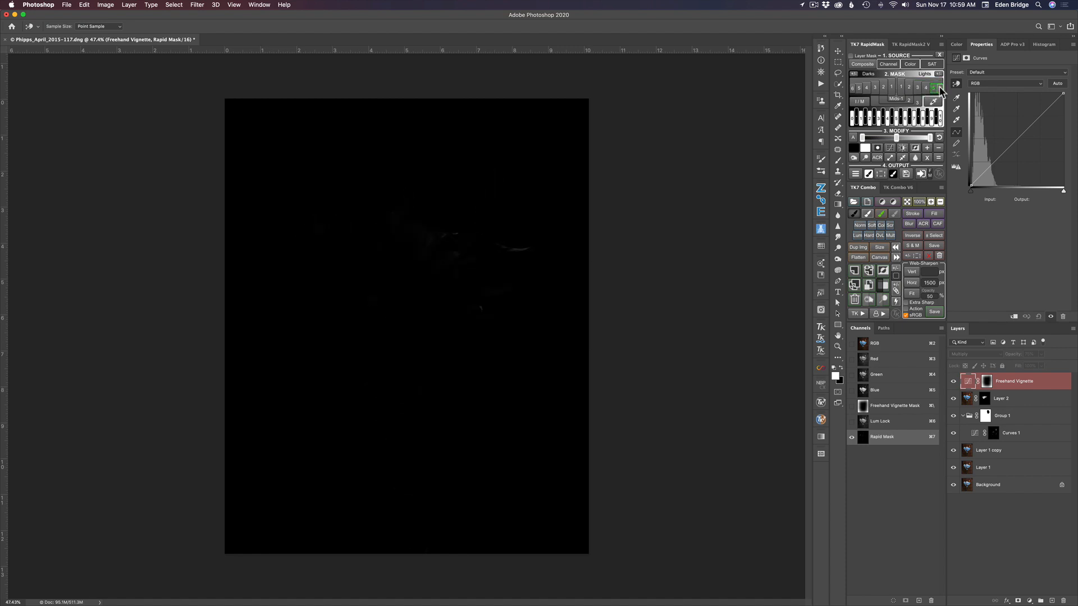
pyautogui.click(941, 88)
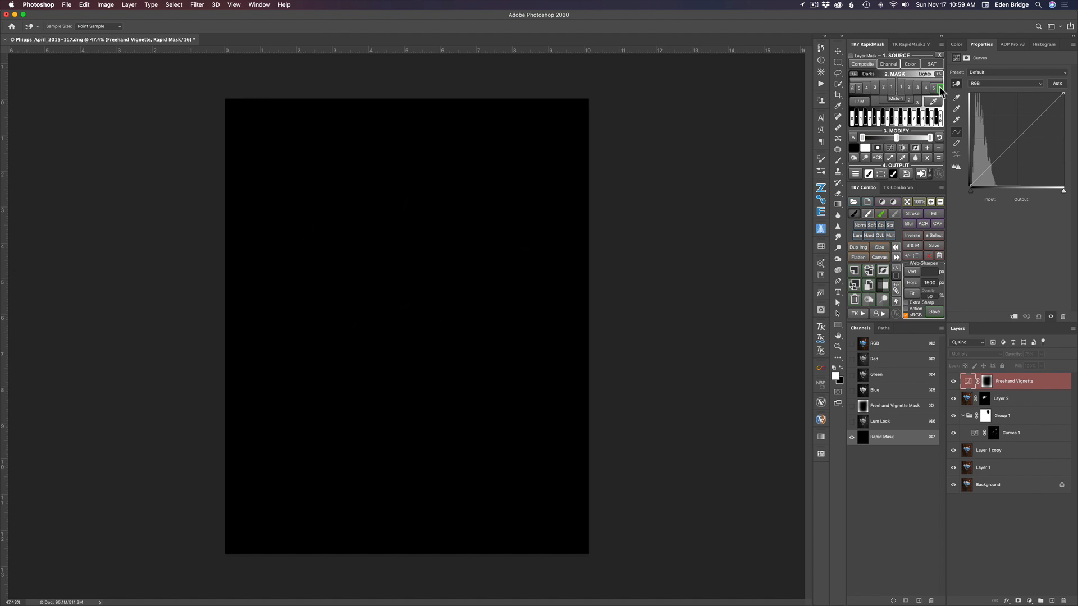
# Create a Curves layer through the Lights 2 mask and darken the petal highlights with a curve point at input 203, output 167
pyautogui.click(909, 87)
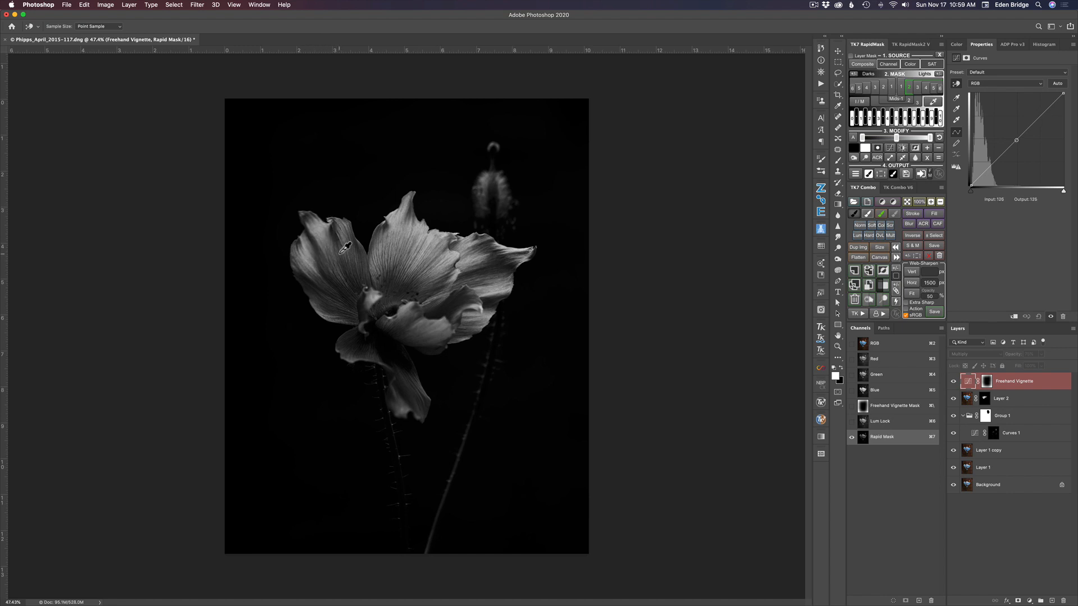
pyautogui.click(856, 176)
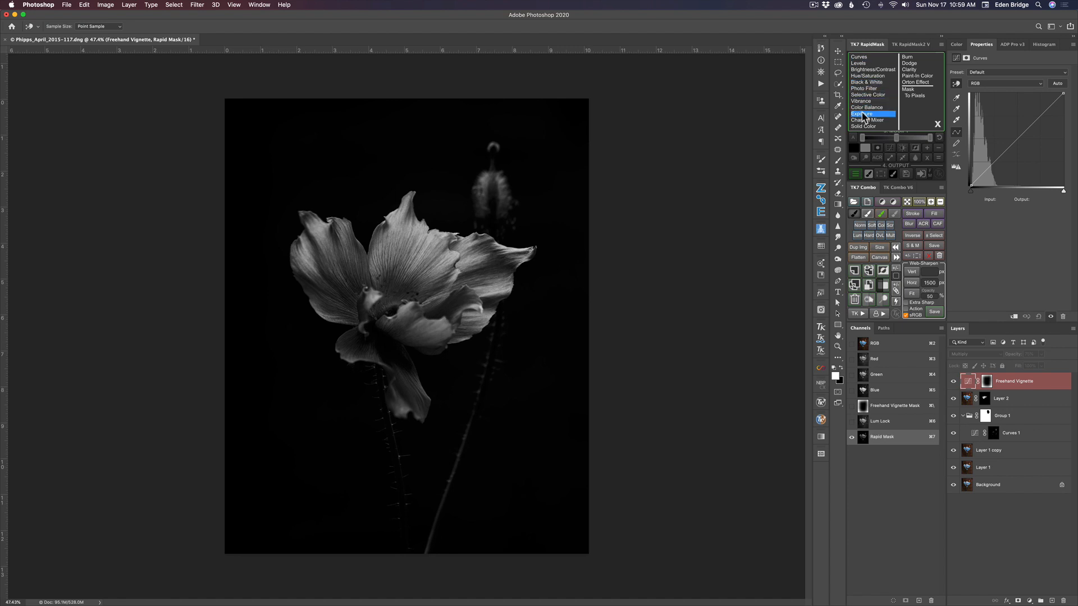
pyautogui.click(863, 59)
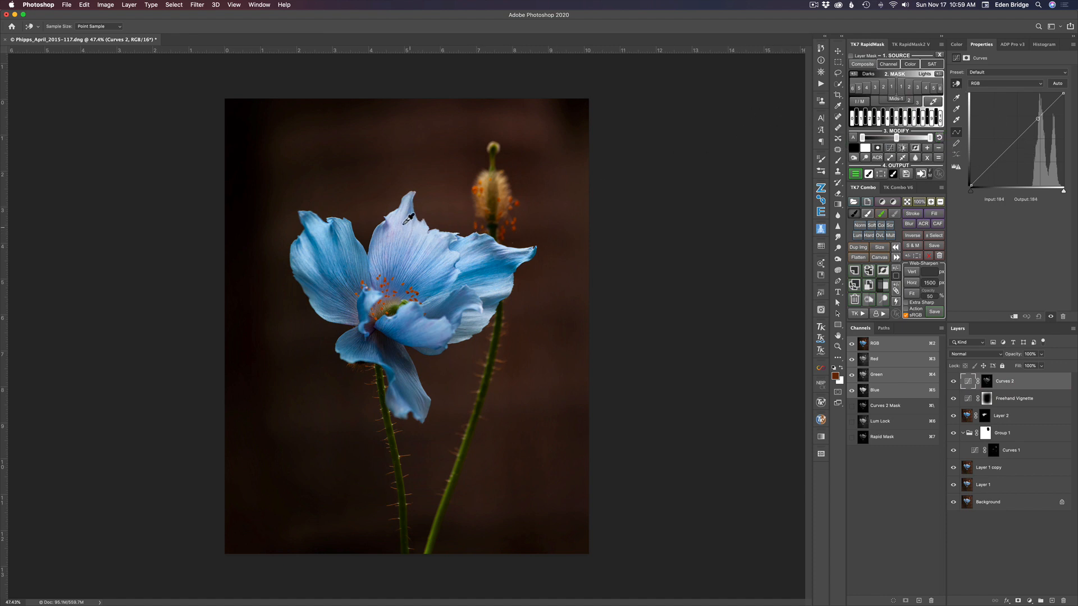
pyautogui.moveTo(398, 219); pyautogui.dragTo(404, 234)
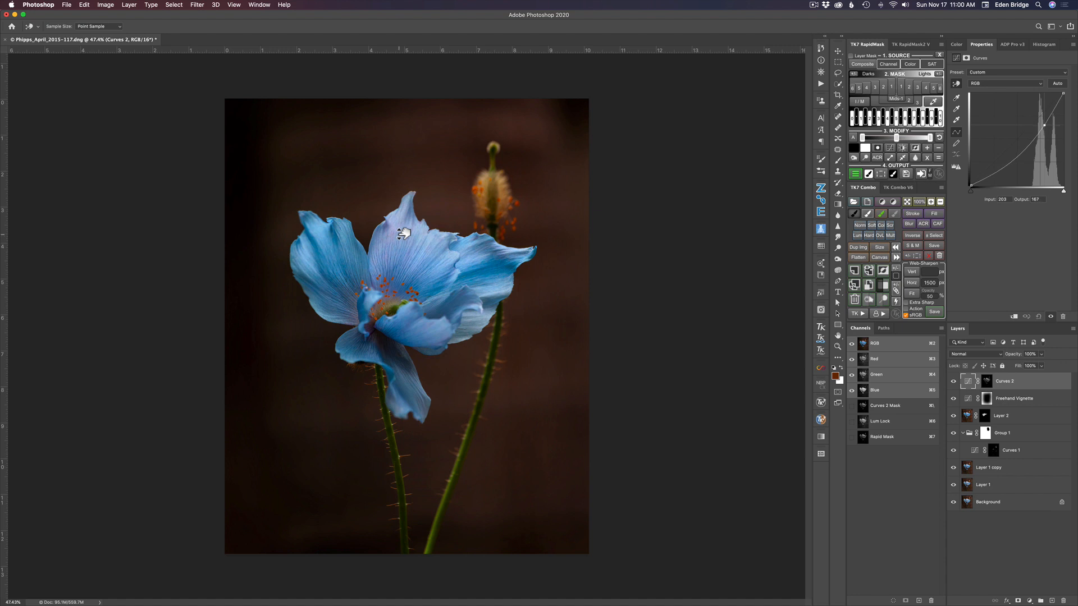
# Compare the petals with and without the highlight-darkening Curves layer and inspect its luminosity mask
pyautogui.click(953, 382)
pyautogui.click(953, 382)
pyautogui.click(954, 382)
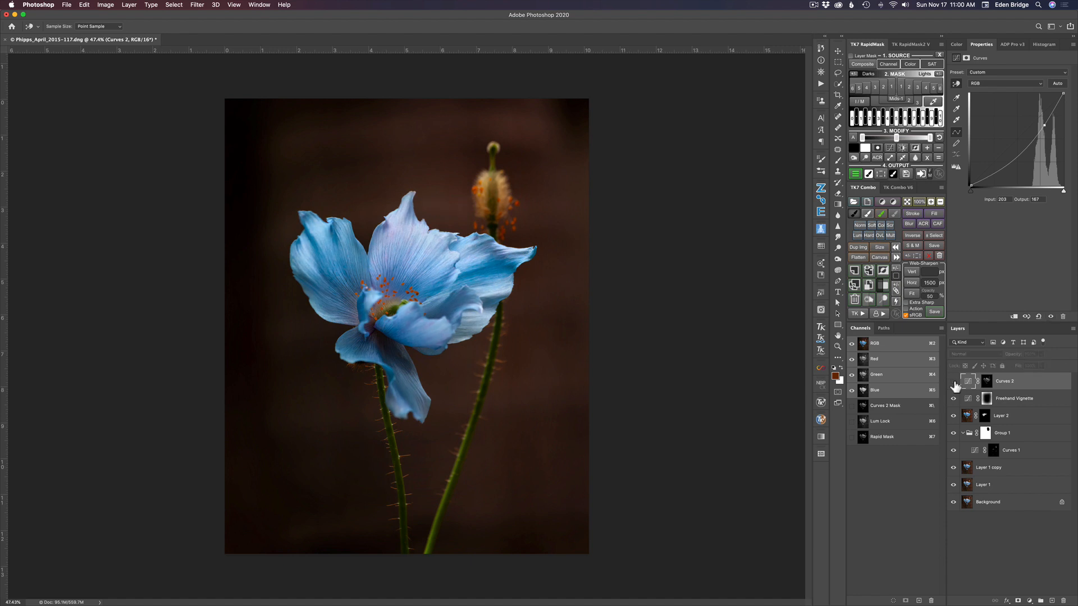
pyautogui.click(954, 382)
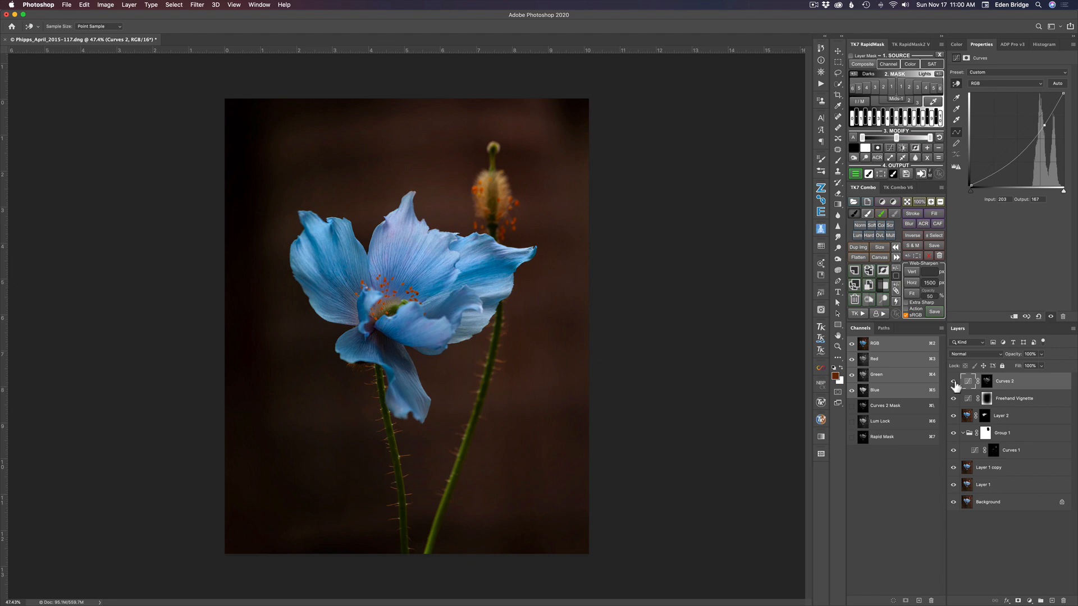
pyautogui.press('alt')
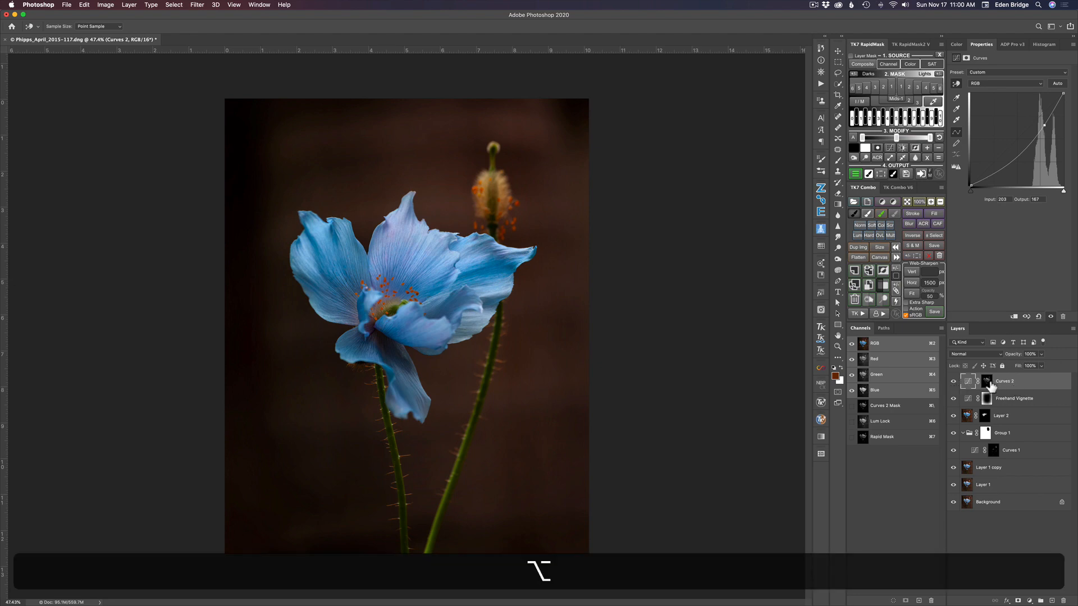
pyautogui.keyDown('alt'); pyautogui.click(987, 382); pyautogui.keyUp('alt')
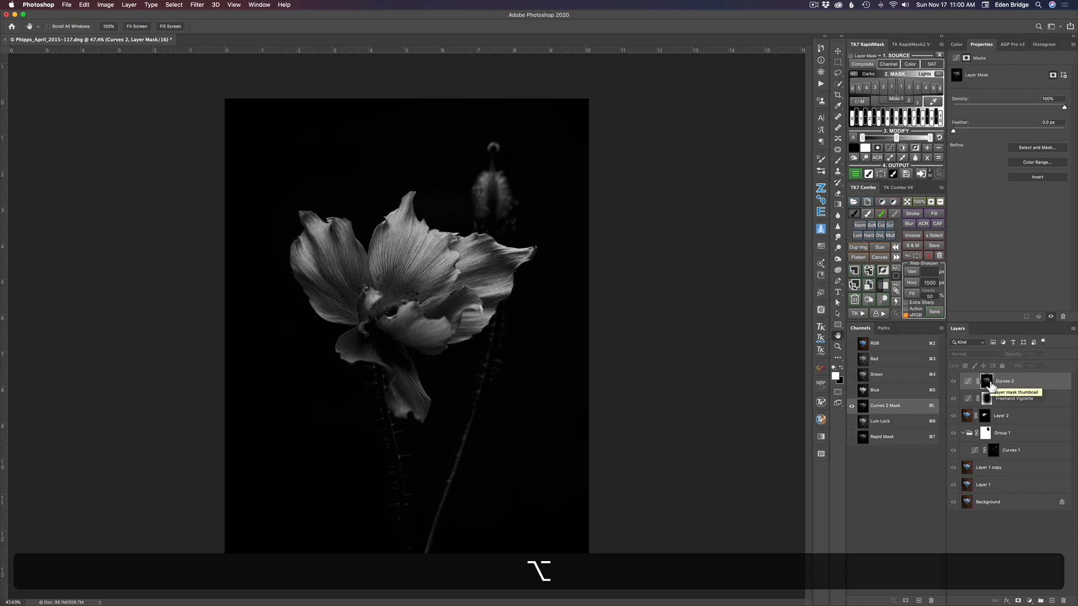
pyautogui.keyDown('alt'); pyautogui.click(990, 386); pyautogui.keyUp('alt')
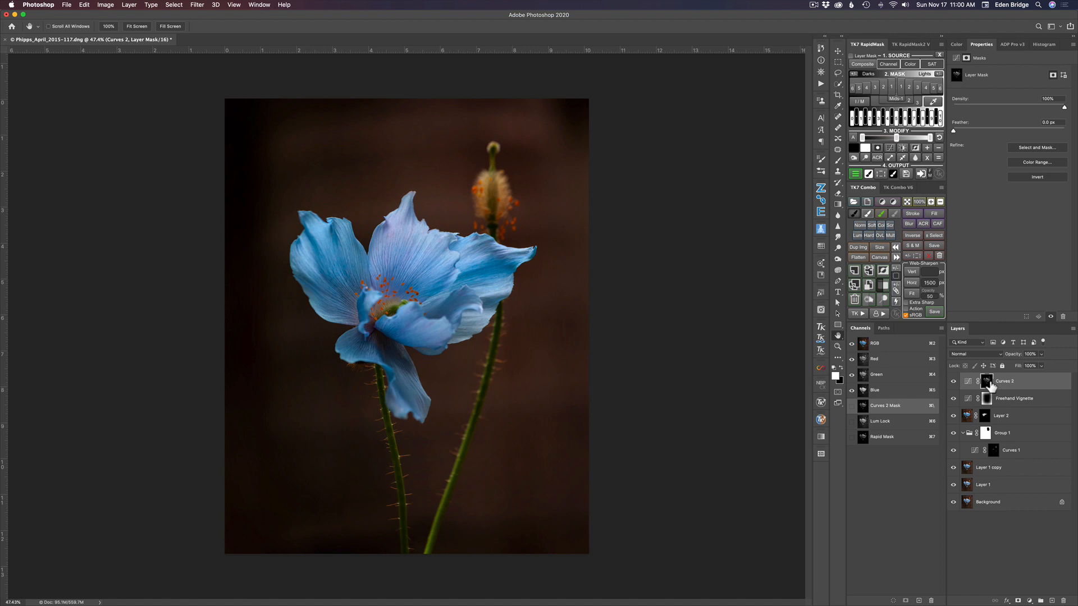
# Compare the original Background alone with the fully edited image and restore all layers' visibility
pyautogui.press('alt')
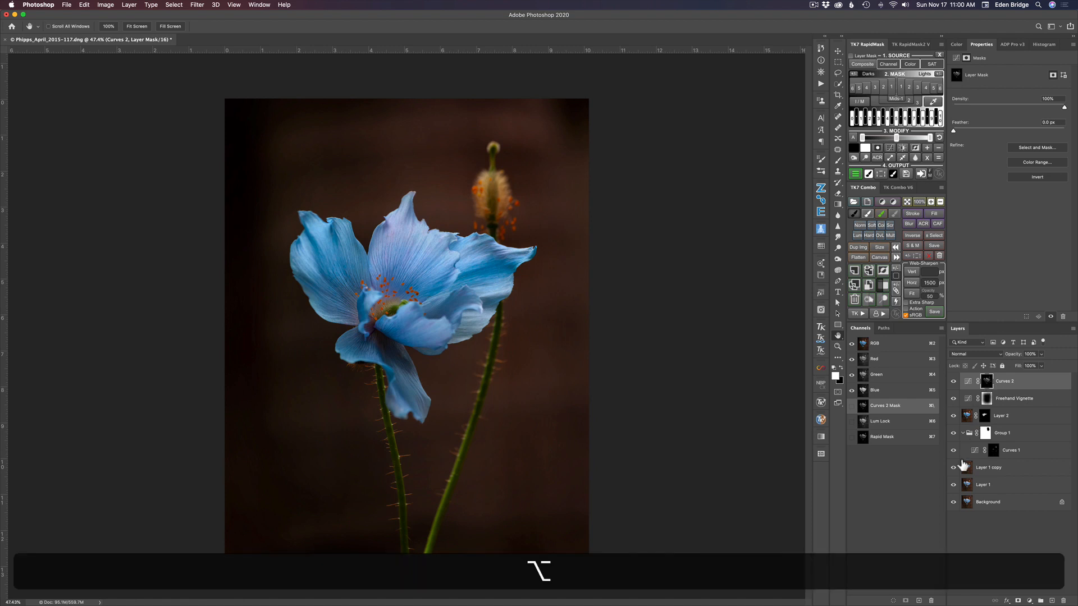
pyautogui.keyDown('alt'); pyautogui.click(953, 503); pyautogui.keyUp('alt')
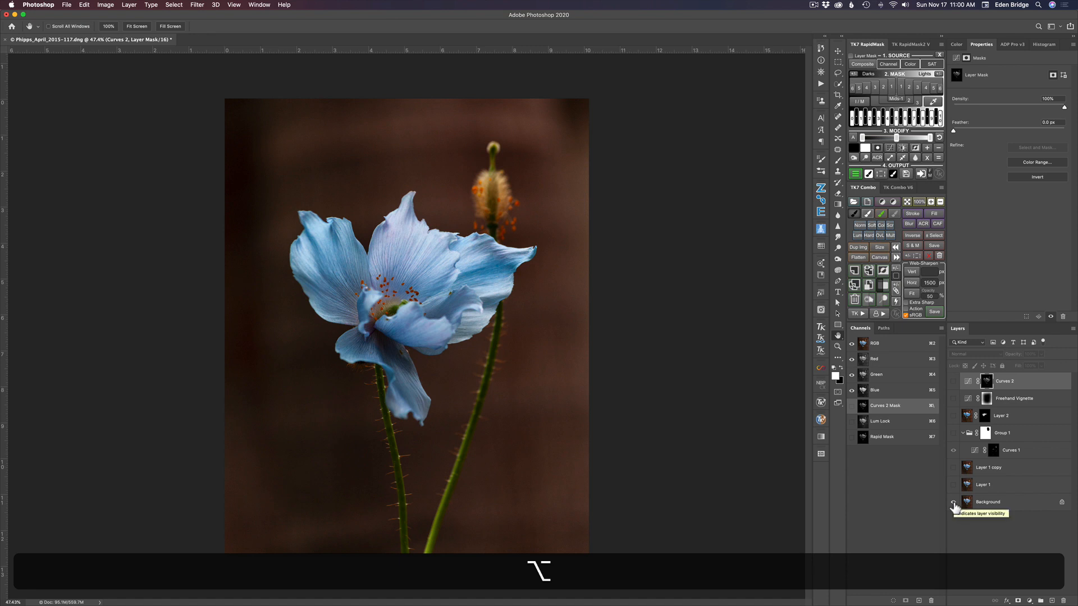
pyautogui.keyDown('alt'); pyautogui.click(953, 503); pyautogui.keyUp('alt')
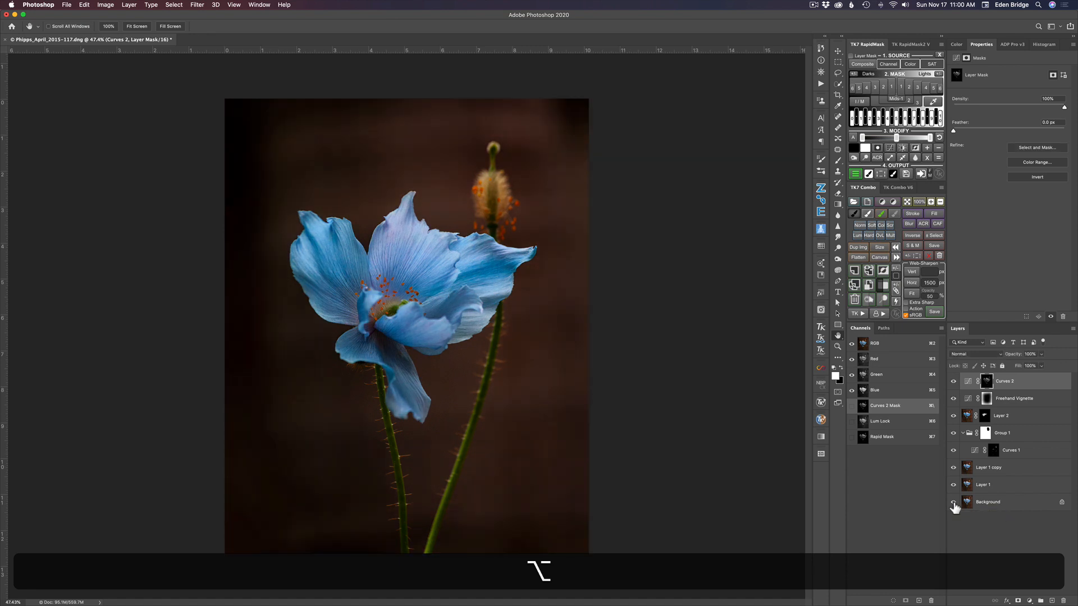